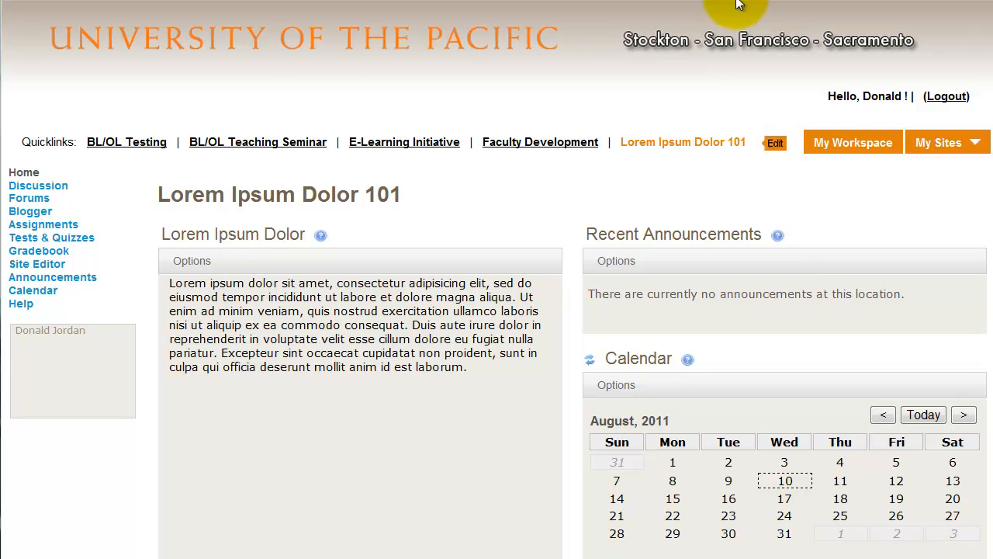
# - Add the Resources tool to the Lorem Ipsum Dolor 101 course site through the Site Editor and finish the tool changes
pyautogui.click(60, 270)
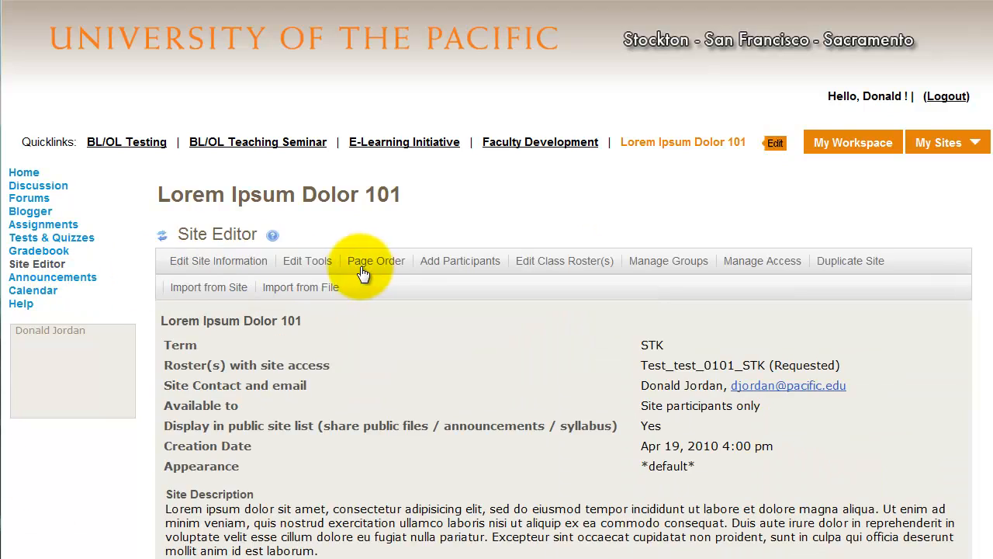
pyautogui.click(313, 266)
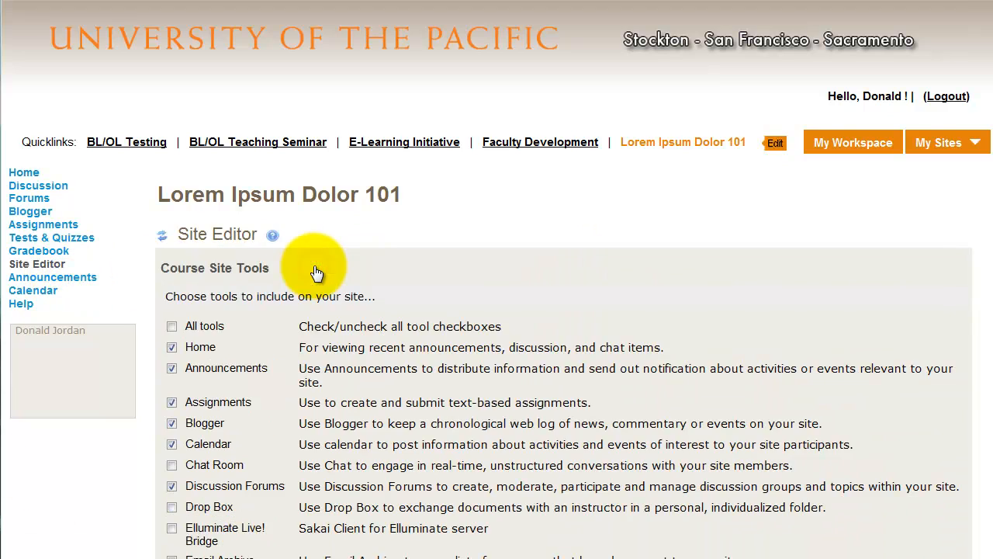
pyautogui.scroll(-6, 264, 303)
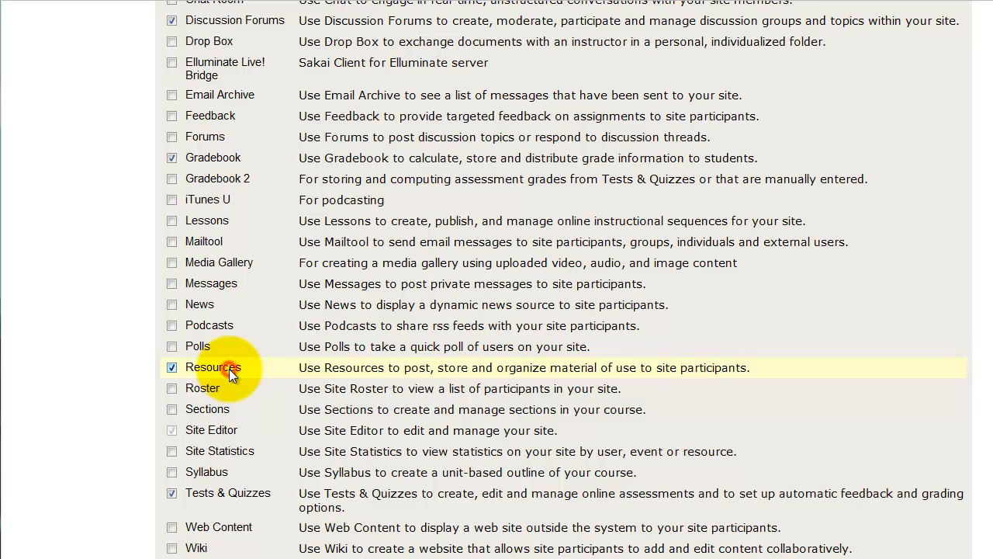
pyautogui.scroll(-3, 222, 433)
pyautogui.click(193, 360)
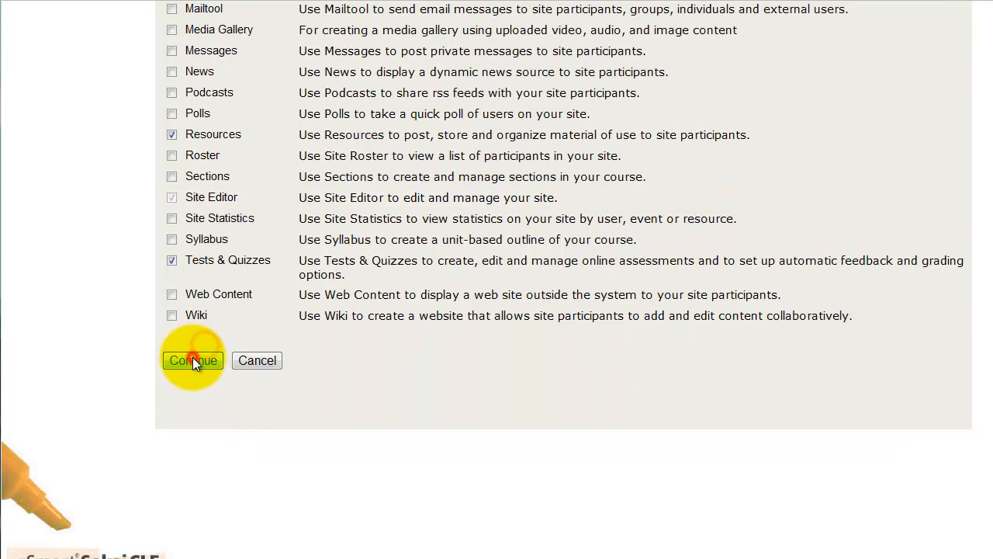
pyautogui.click(183, 486)
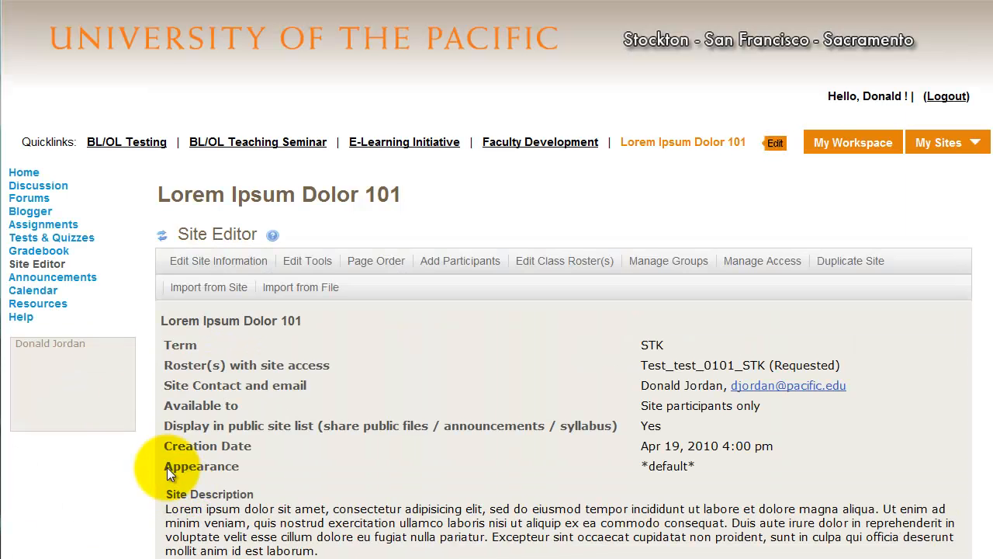
# - Open the site's Resources and review the kinds of items that can be added to its root folder
pyautogui.click(31, 304)
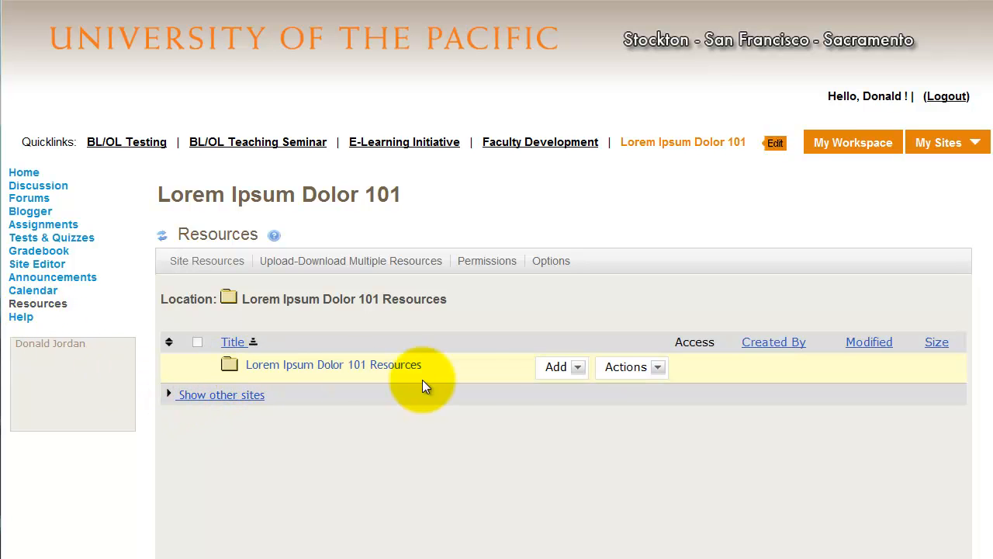
pyautogui.click(557, 368)
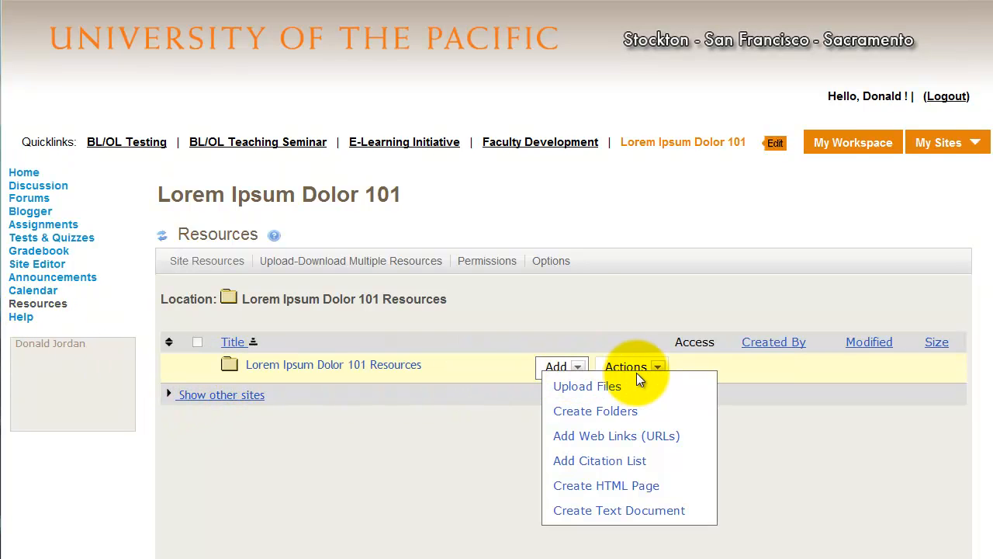
pyautogui.click(579, 369)
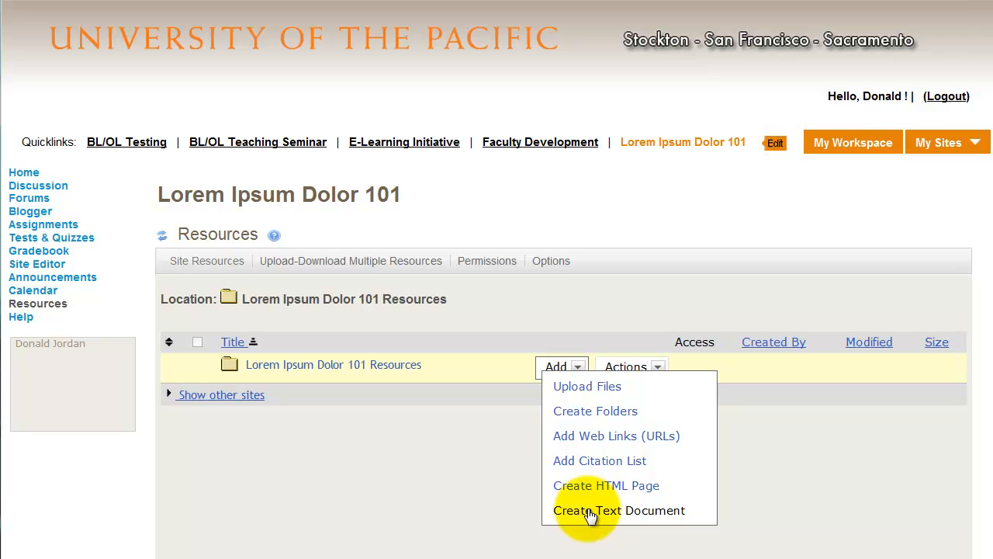
# - Open the root resources folder's details and examine its description, special quota and web address fields
pyautogui.click(658, 366)
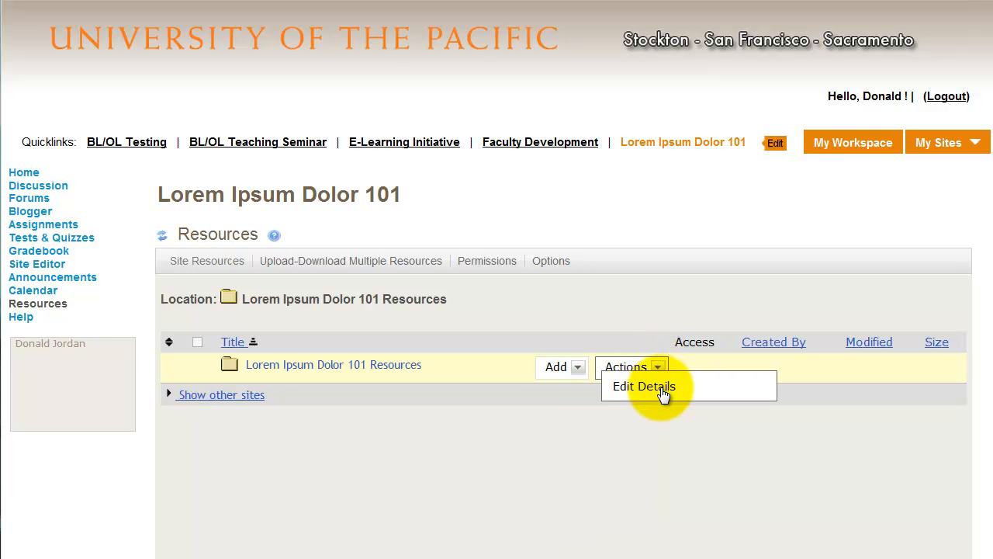
pyautogui.click(662, 391)
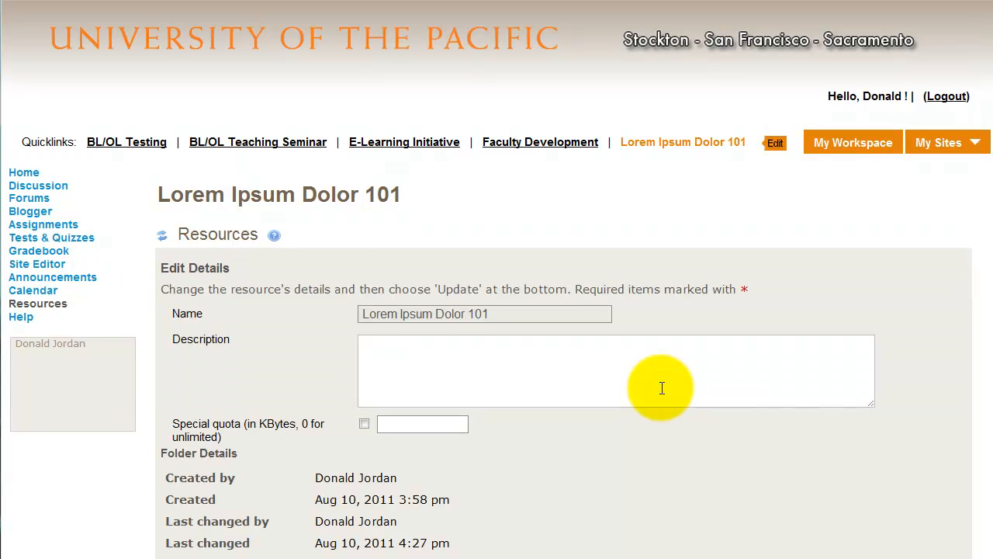
pyautogui.scroll(-1, 664, 390)
pyautogui.scroll(-1, 664, 390)
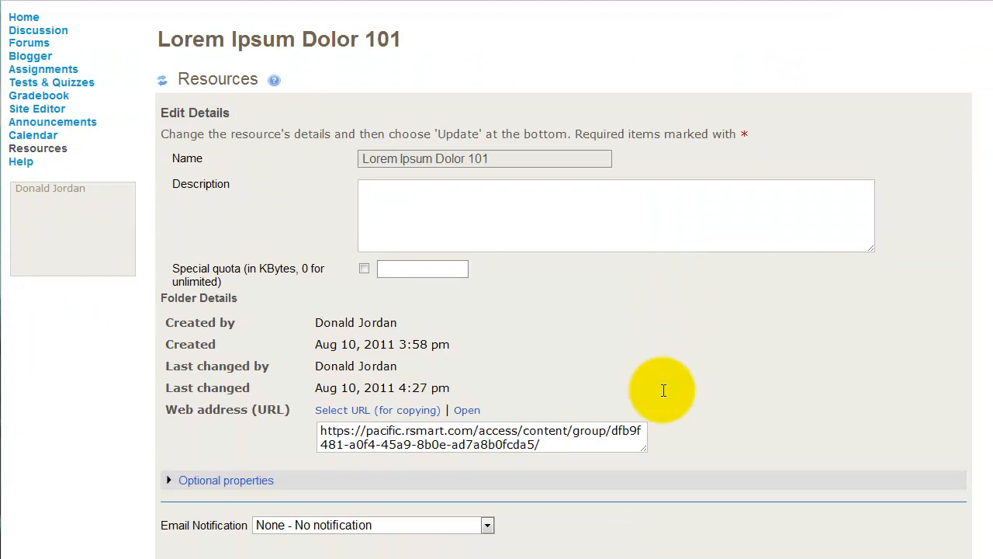
pyautogui.click(526, 216)
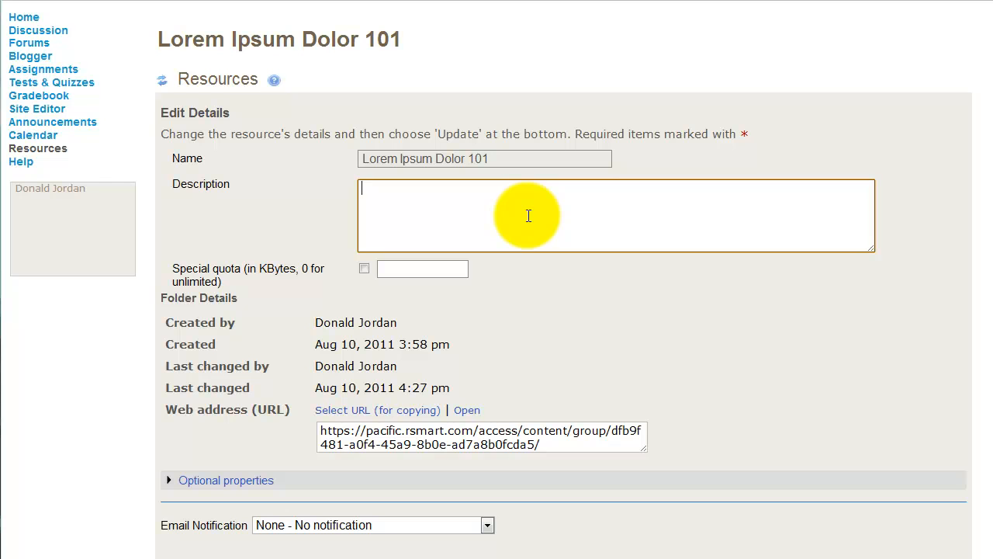
pyautogui.click(432, 271)
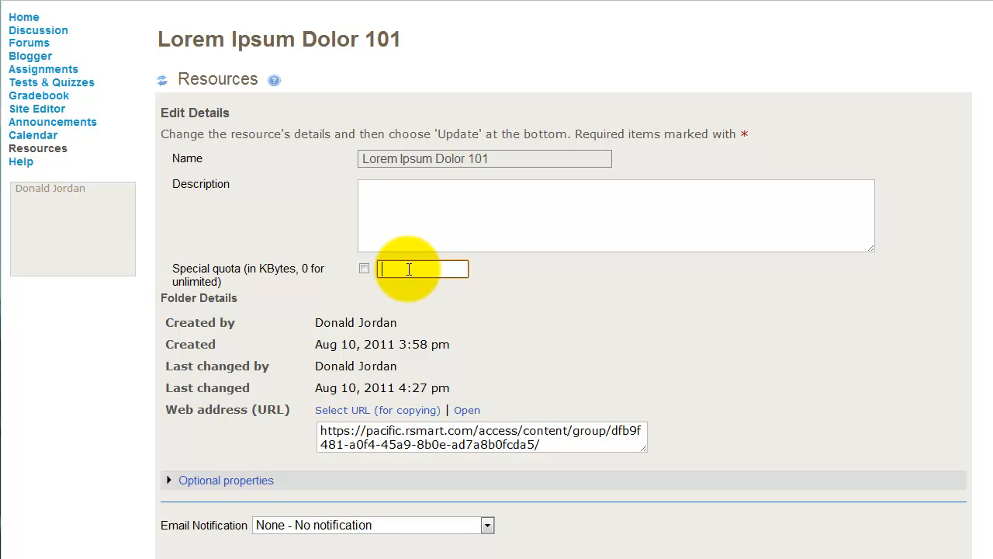
pyautogui.moveTo(540, 444); pyautogui.dragTo(285, 429)
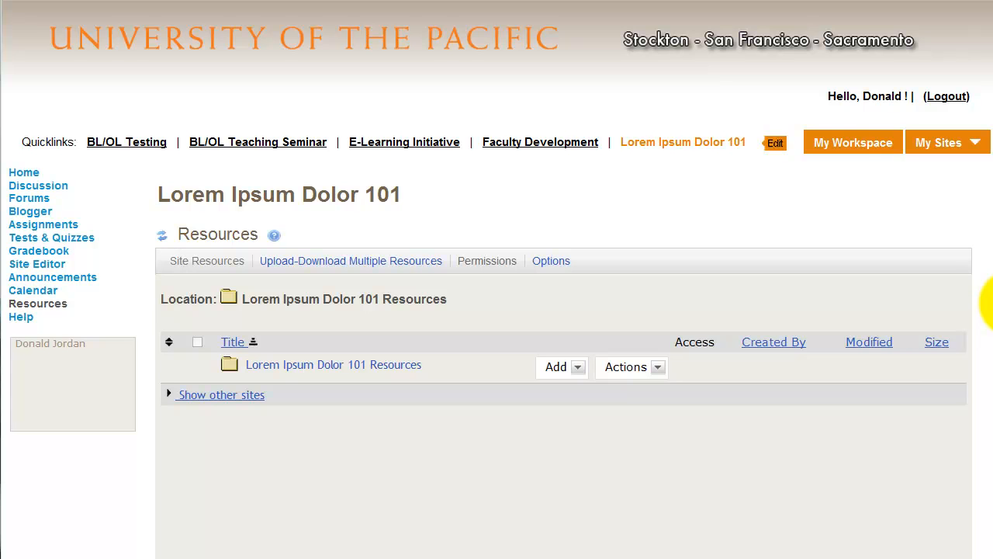
# - Upload Lorem ipsum Syllabus.pdf from the Sample Files folder to the root folder of the site's resources
pyautogui.click(579, 368)
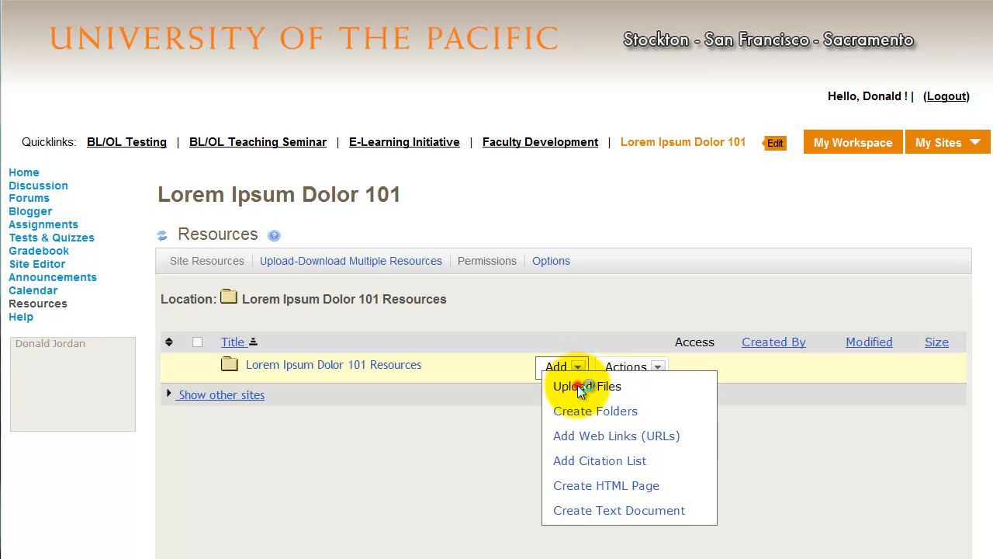
pyautogui.click(580, 385)
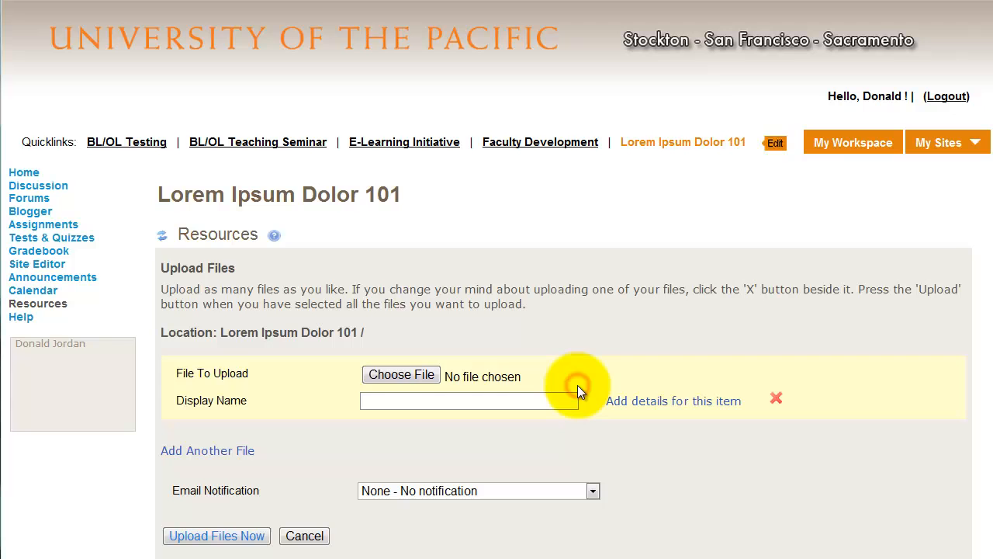
pyautogui.click(394, 376)
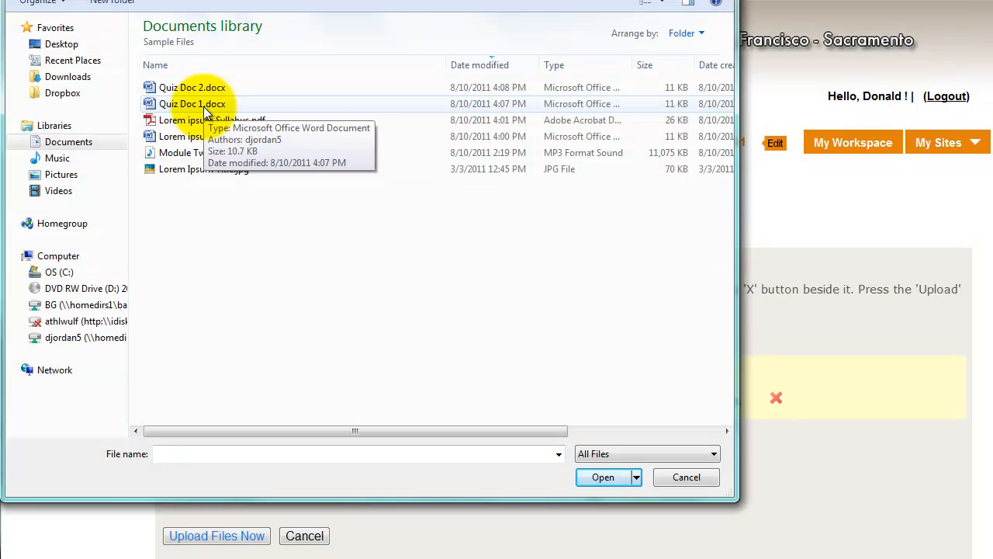
pyautogui.click(206, 120)
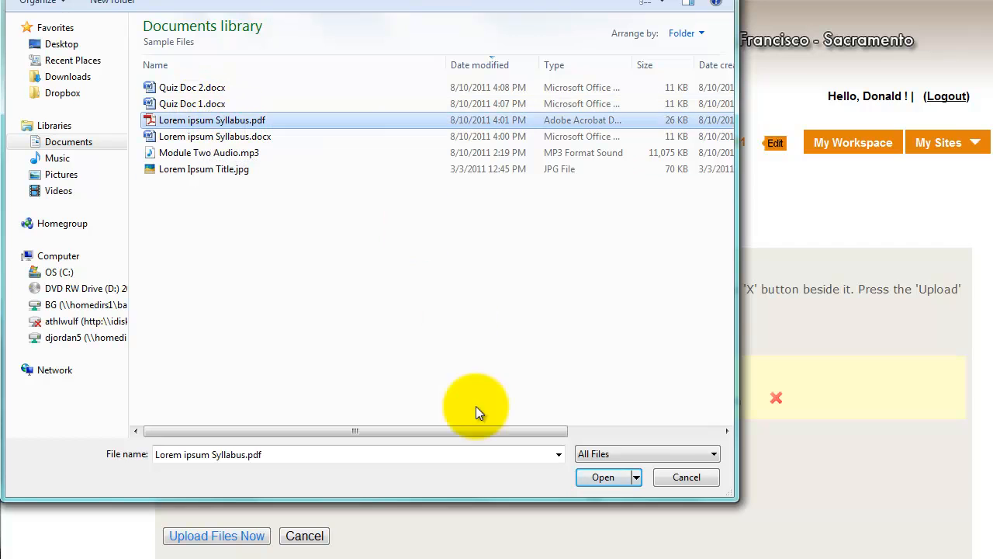
pyautogui.click(619, 479)
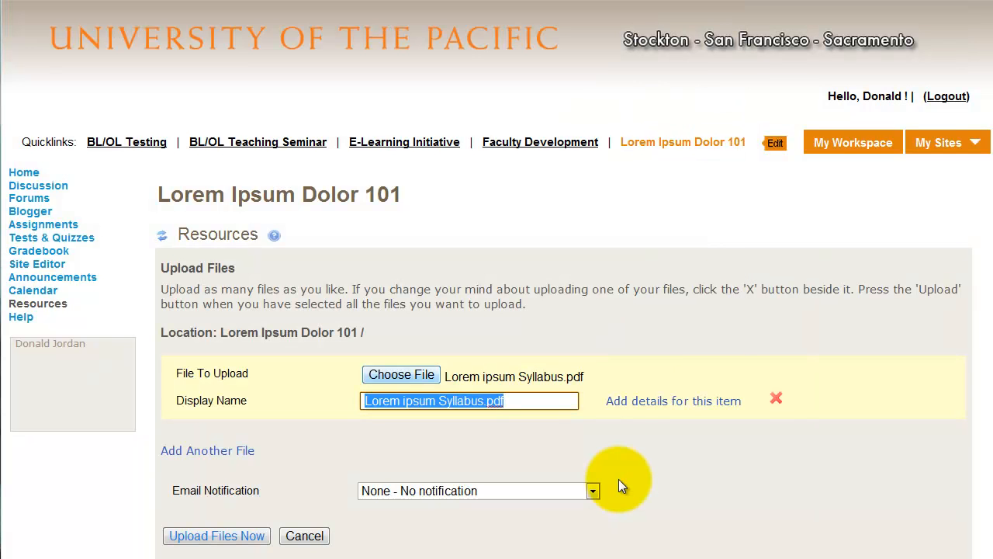
pyautogui.click(238, 538)
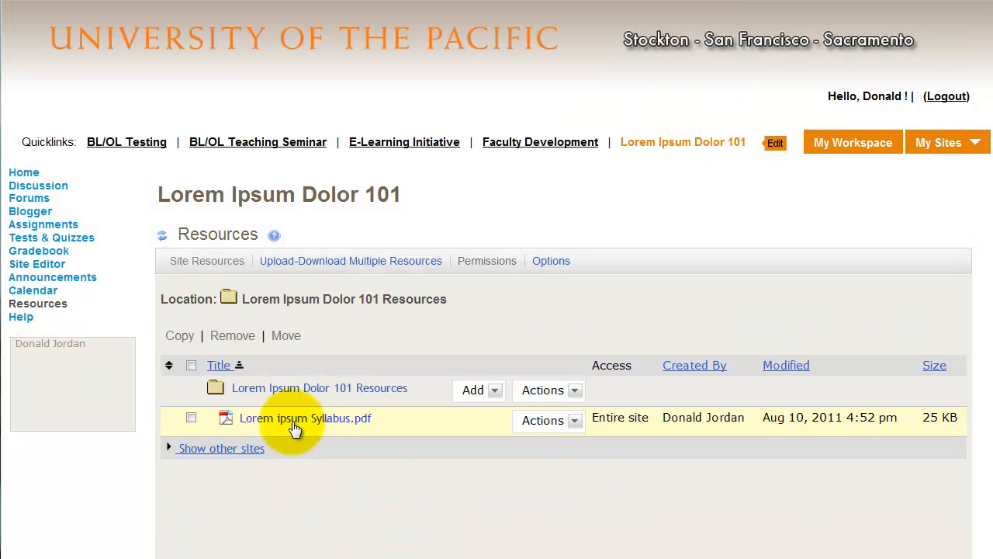
# - Open the details of Lorem ipsum Syllabus.pdf, examine its copyright, access and date visibility settings, and select its web address
pyautogui.click(547, 420)
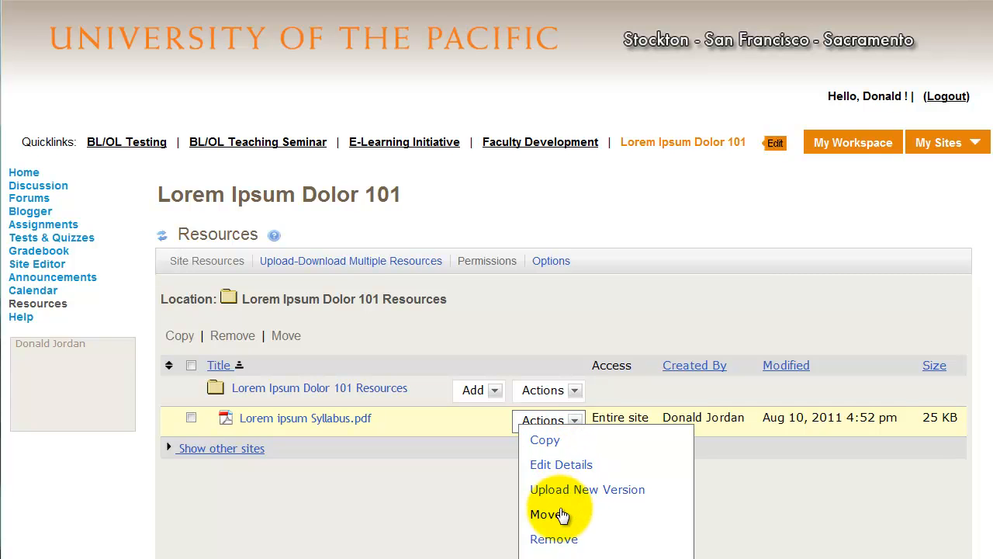
pyautogui.scroll(-2, 573, 536)
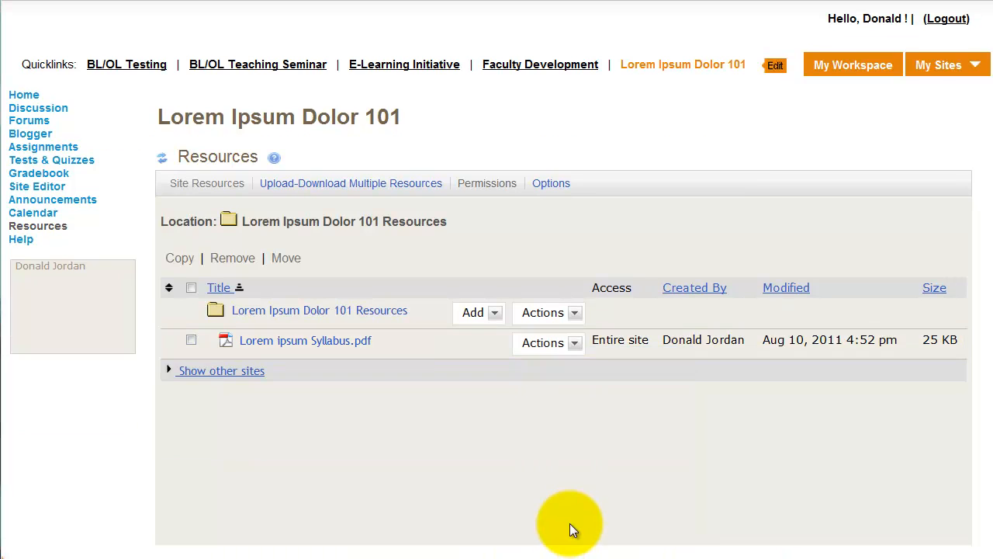
pyautogui.click(570, 346)
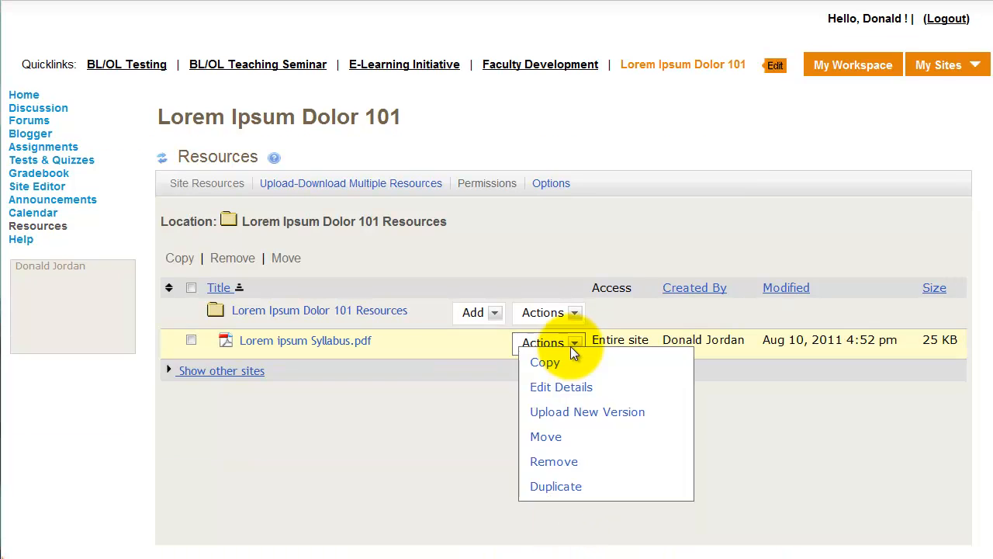
pyautogui.click(565, 387)
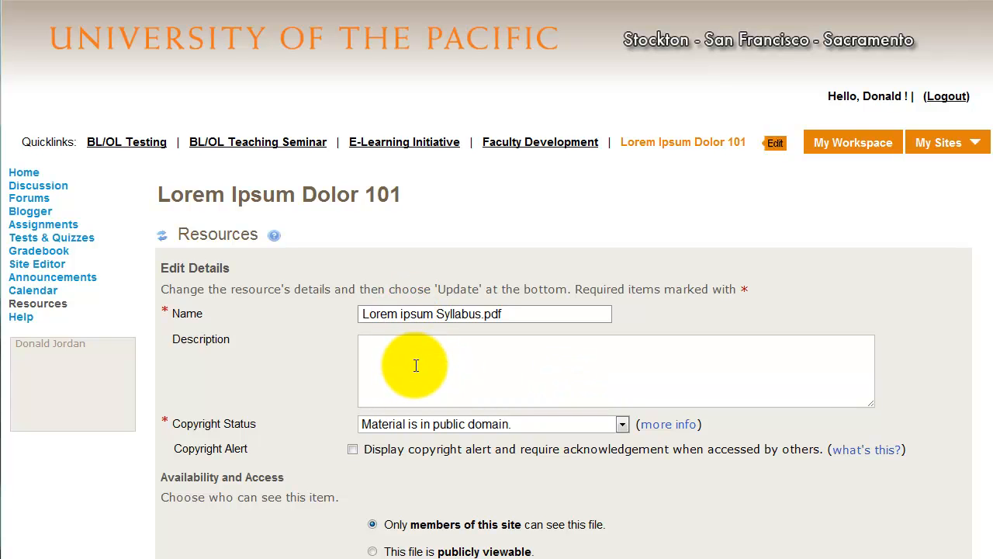
pyautogui.scroll(-1, 416, 366)
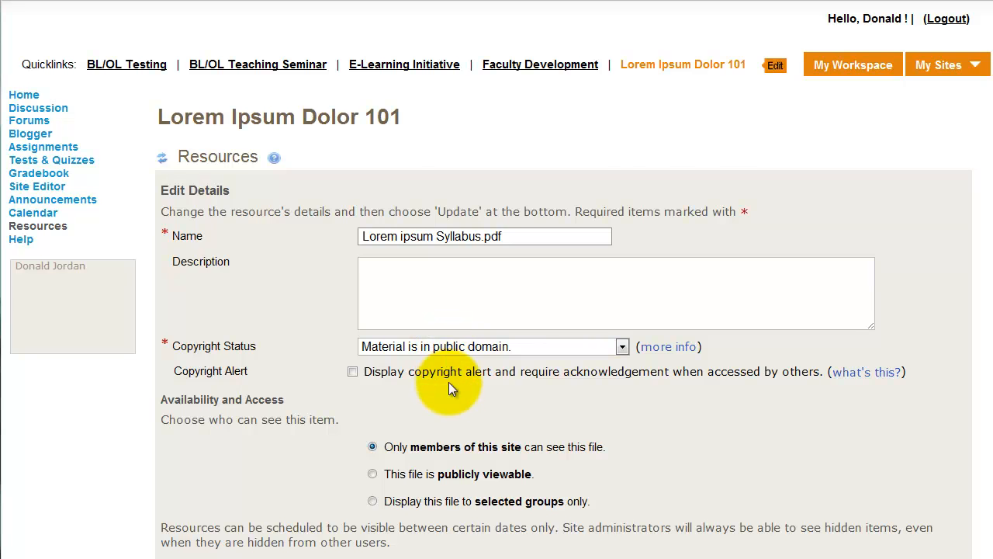
pyautogui.scroll(-1, 459, 371)
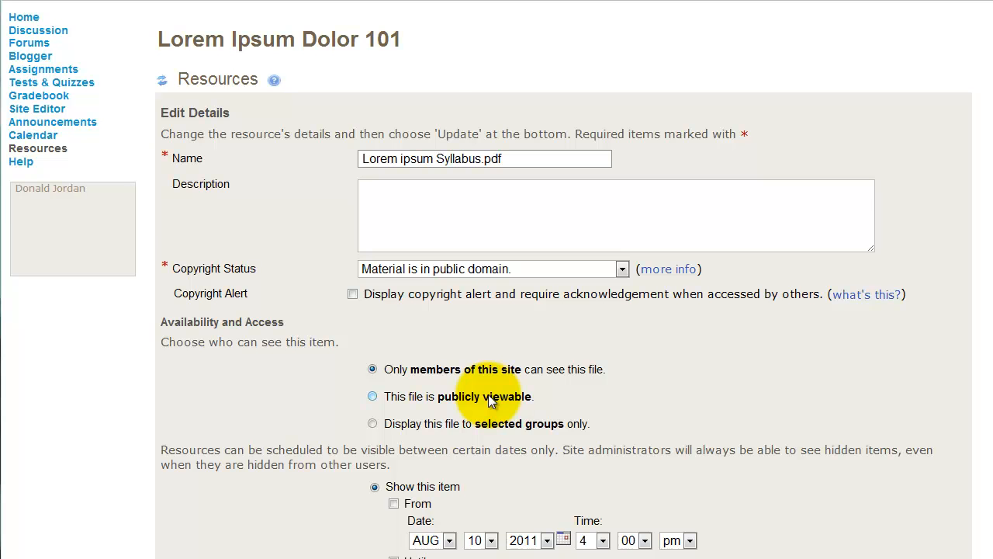
pyautogui.scroll(-1, 447, 409)
pyautogui.scroll(-1, 451, 404)
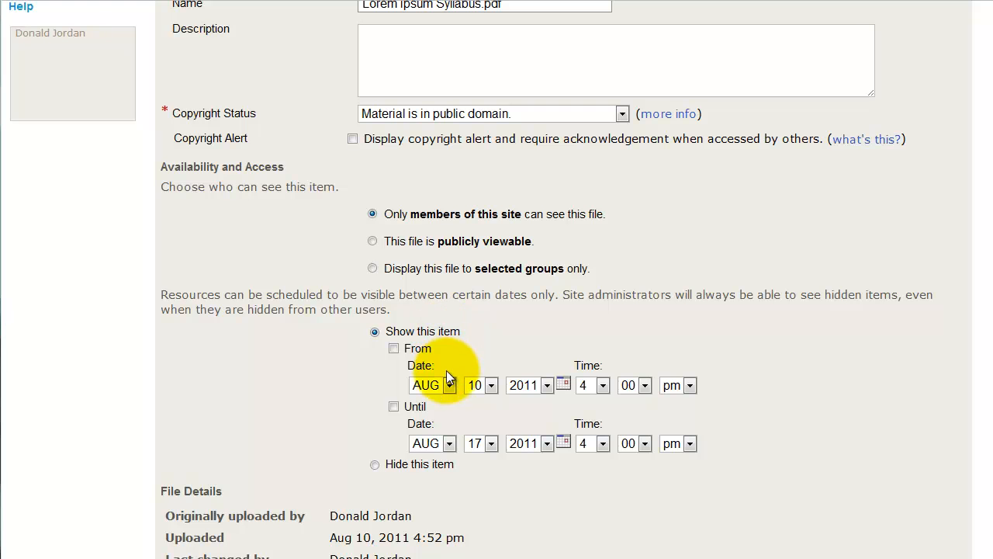
pyautogui.scroll(-3, 461, 443)
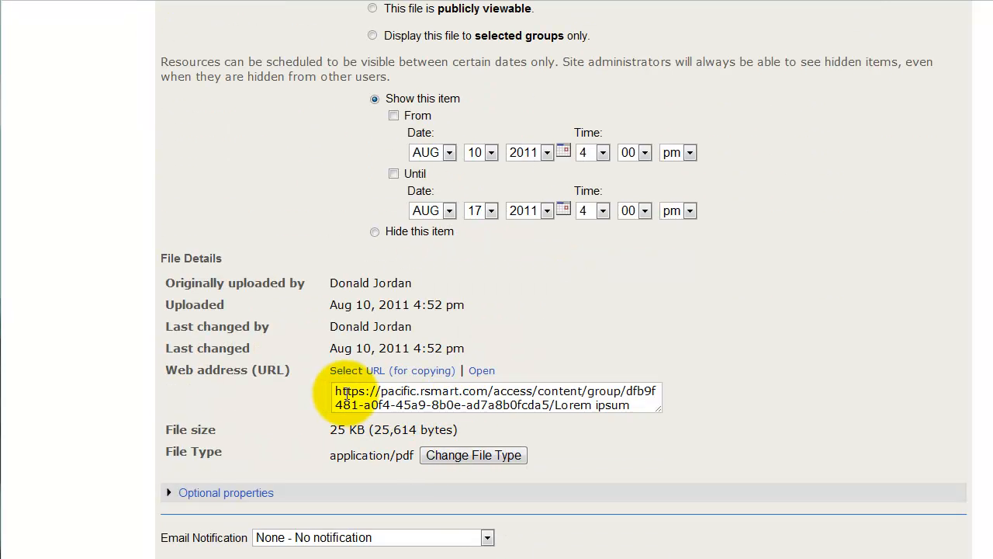
pyautogui.moveTo(334, 392); pyautogui.dragTo(656, 399)
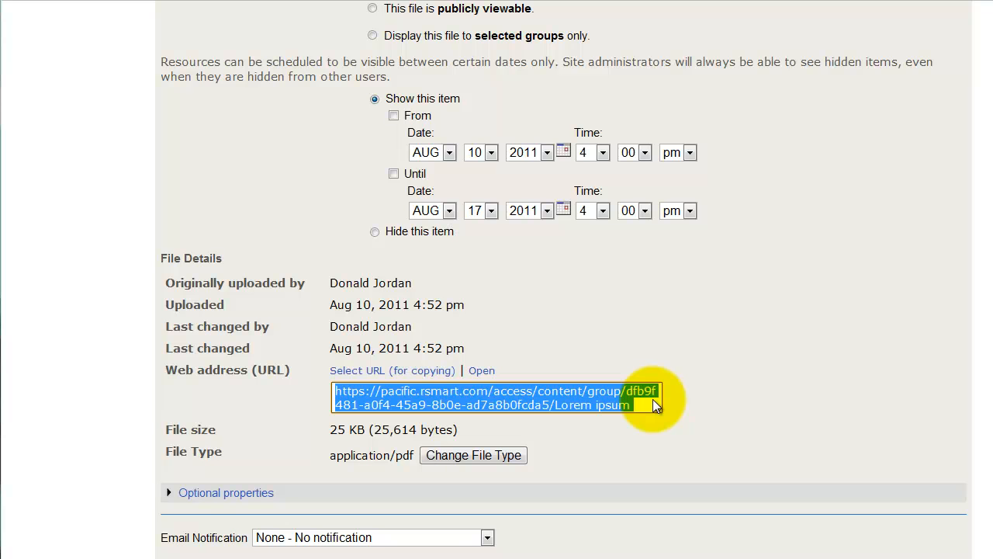
# - Review the email notification choices, keep None - No notification, and update the syllabus file's details
pyautogui.scroll(-2, 652, 399)
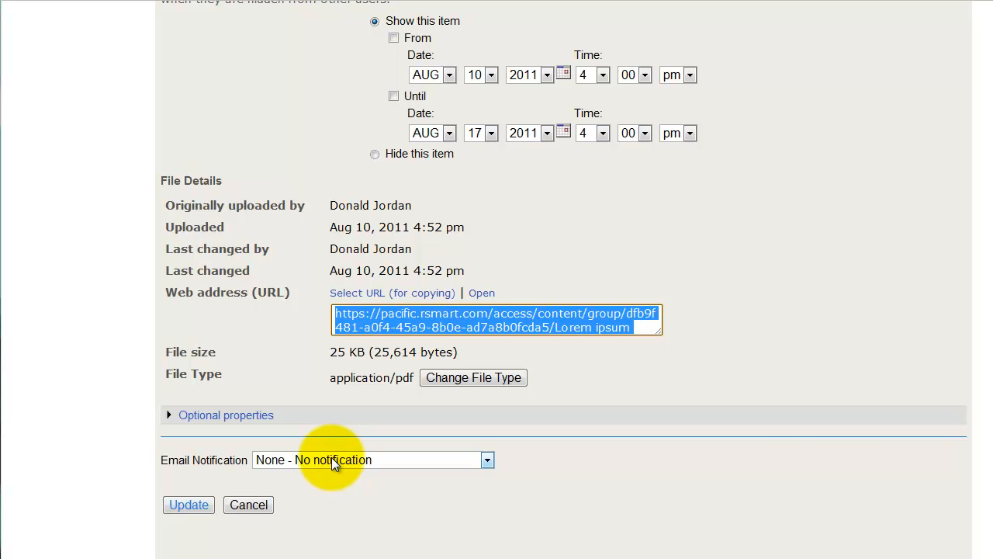
pyautogui.click(334, 461)
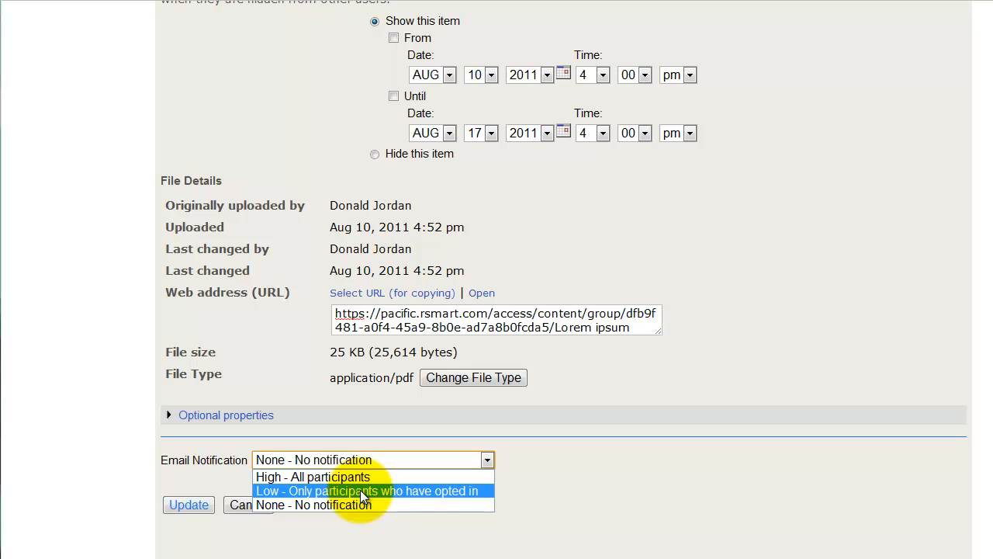
pyautogui.click(361, 520)
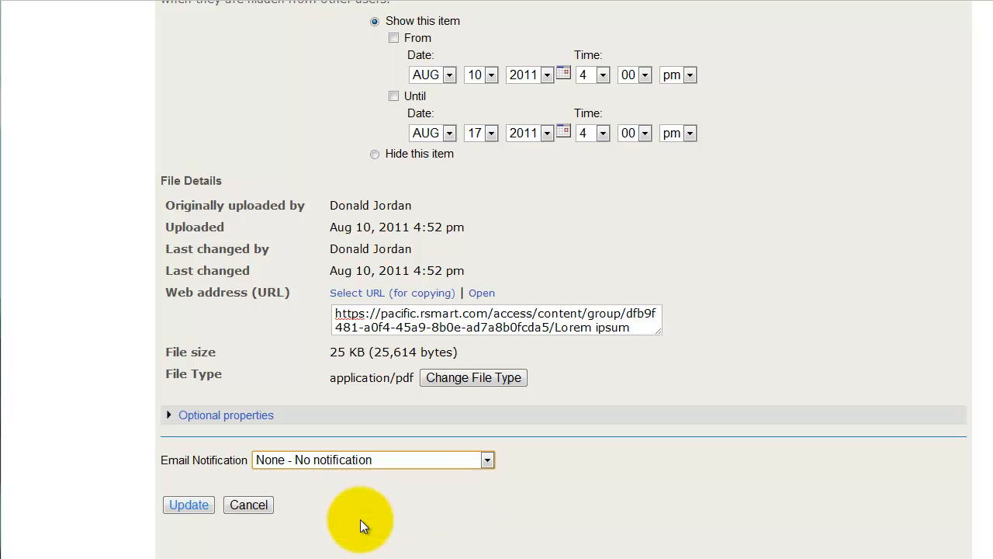
pyautogui.click(187, 506)
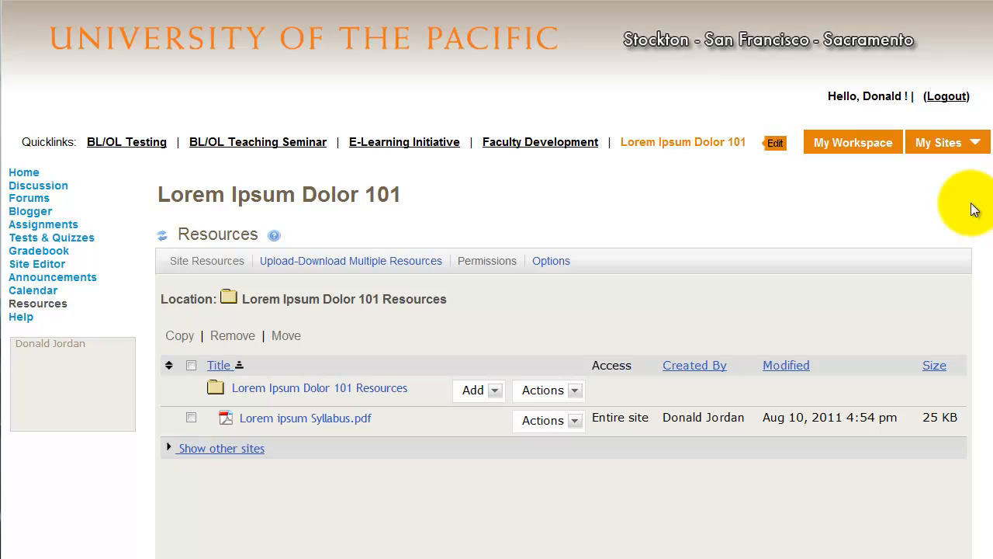
# - View the course site's Home page and return to the Resources listing
pyautogui.click(28, 176)
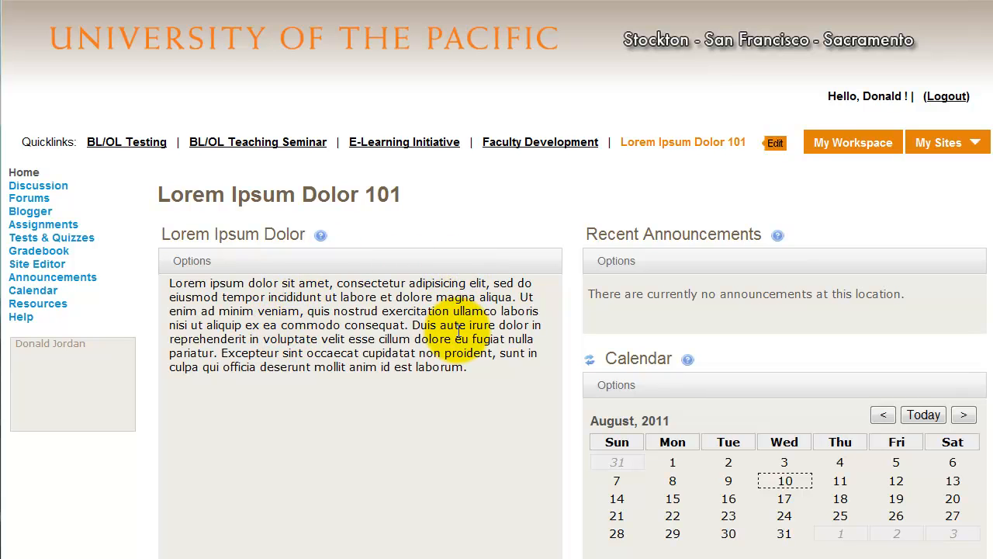
pyautogui.click(48, 303)
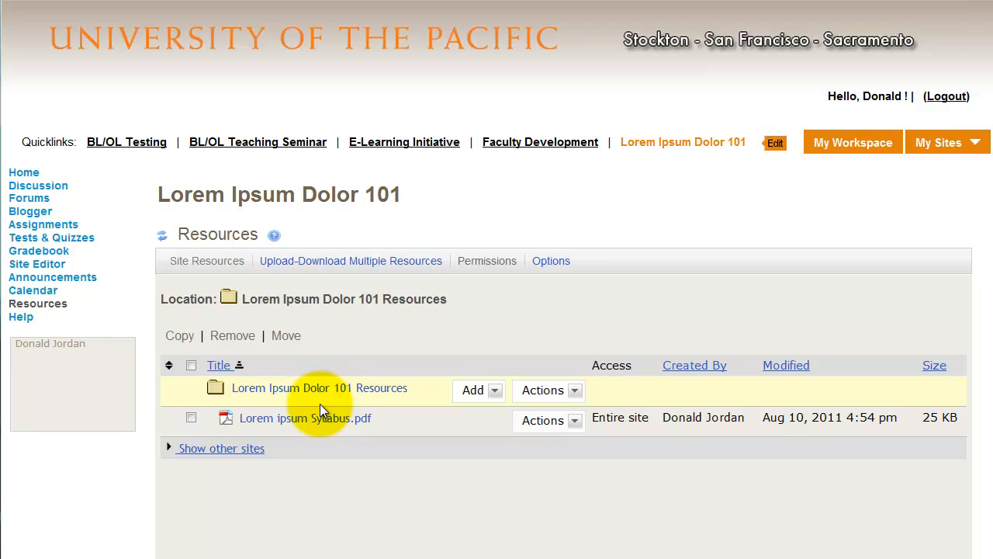
# - Open the Home page's site info display for editing and start inserting an image at the beginning of the description
pyautogui.click(24, 172)
pyautogui.click(195, 260)
pyautogui.scroll(-2, 213, 303)
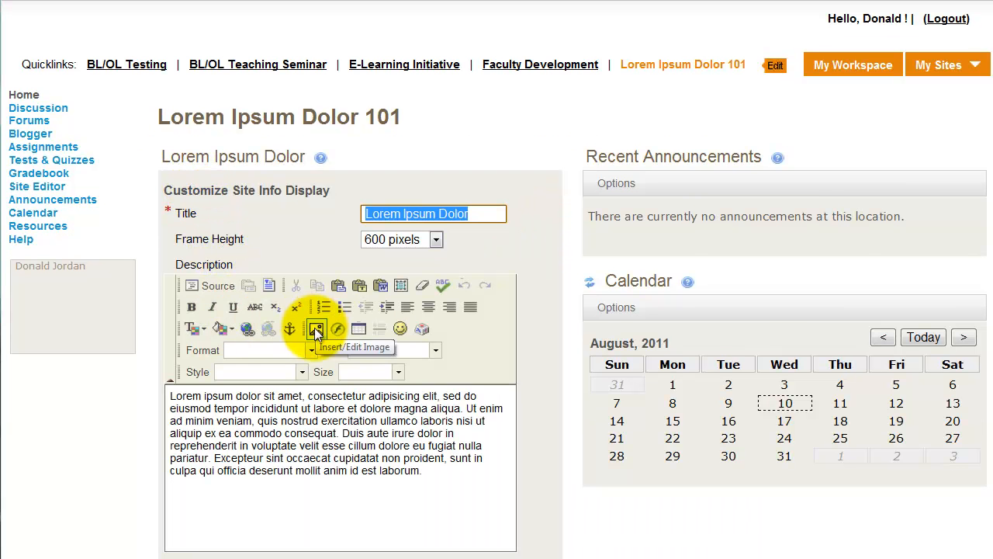
pyautogui.click(167, 392)
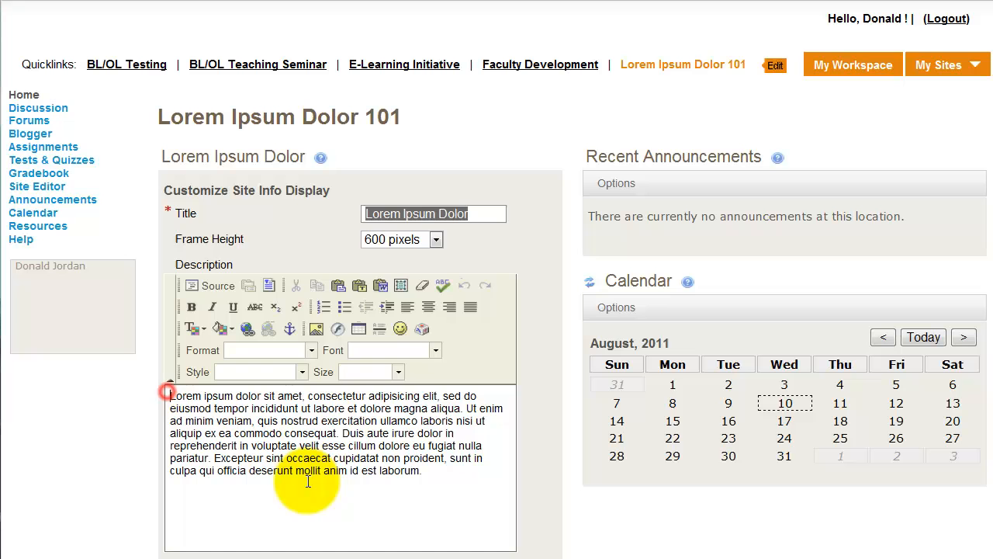
pyautogui.click(317, 329)
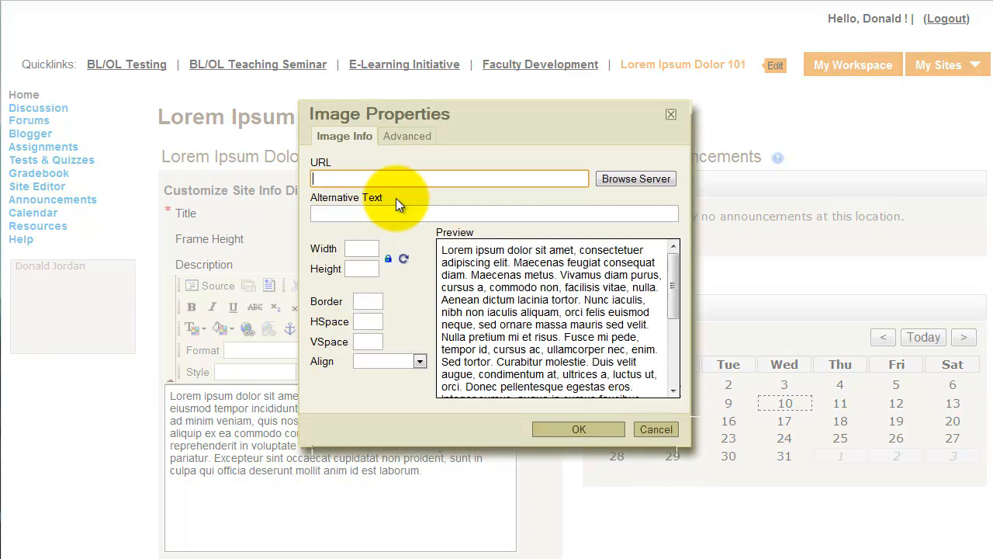
# - Upload Lorem Ipsum Title.jpg from the Sample Files folder to the site's folder on the server
pyautogui.click(644, 178)
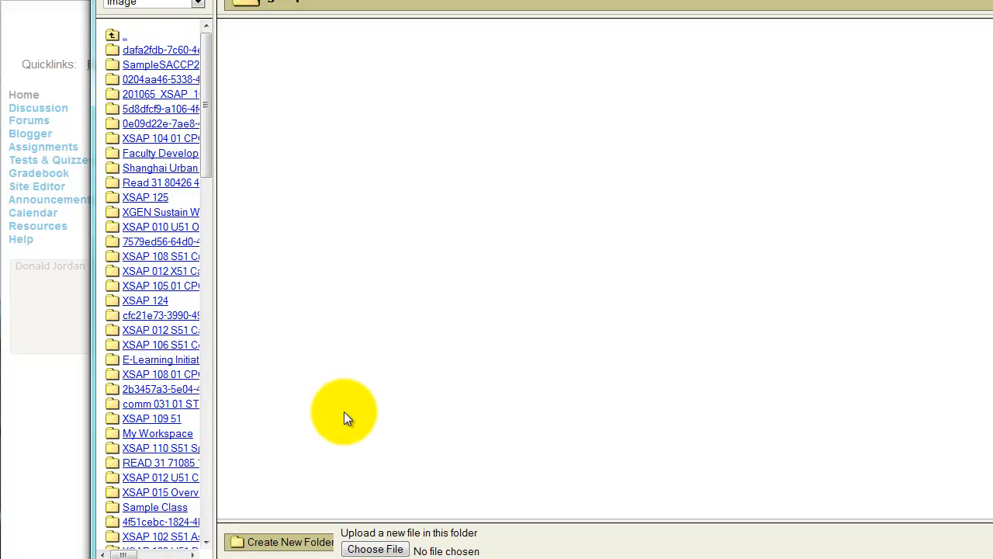
pyautogui.click(386, 549)
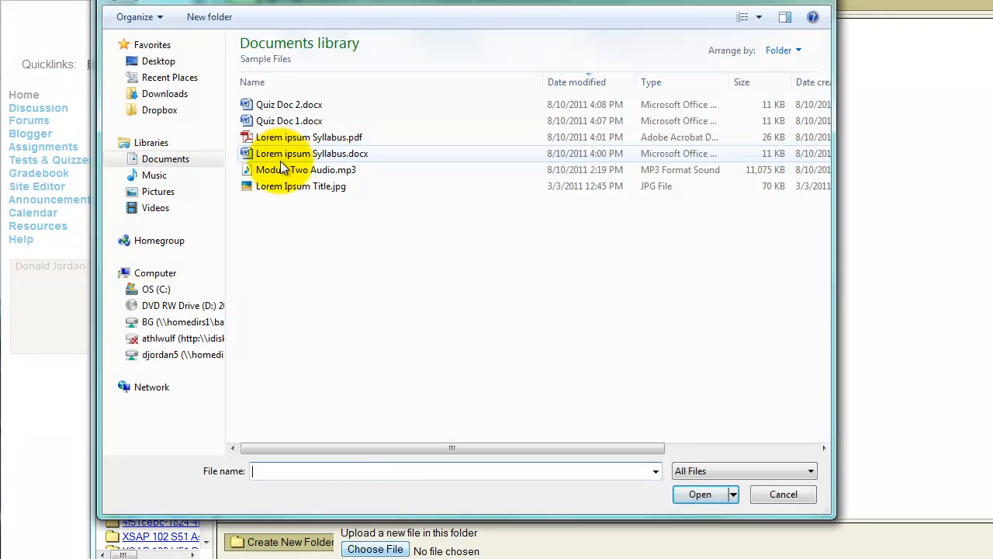
pyautogui.click(278, 187)
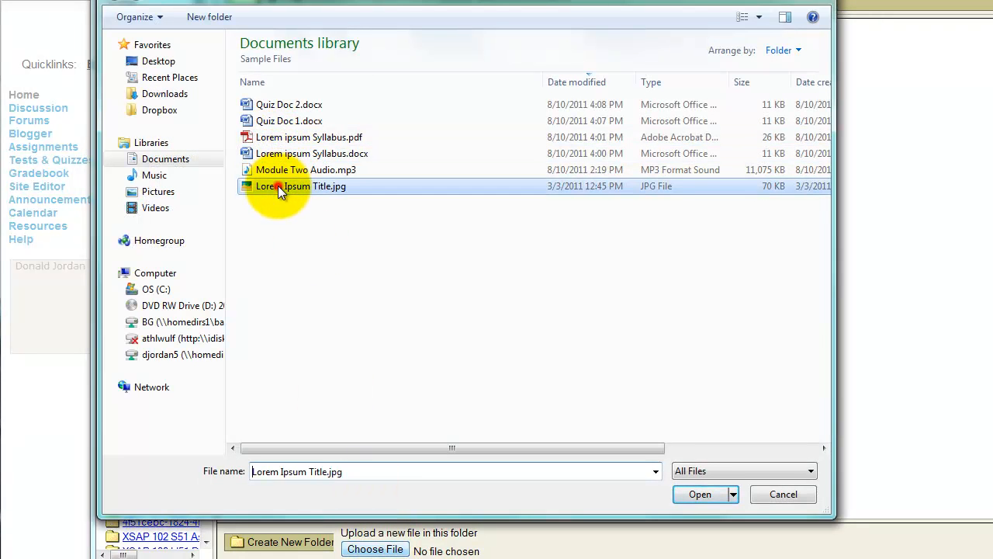
pyautogui.click(701, 493)
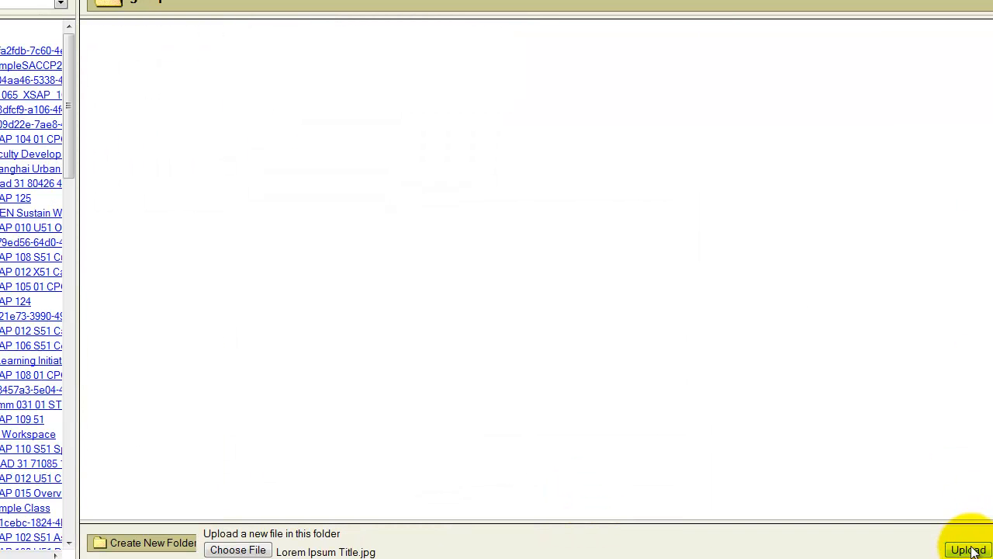
pyautogui.click(968, 549)
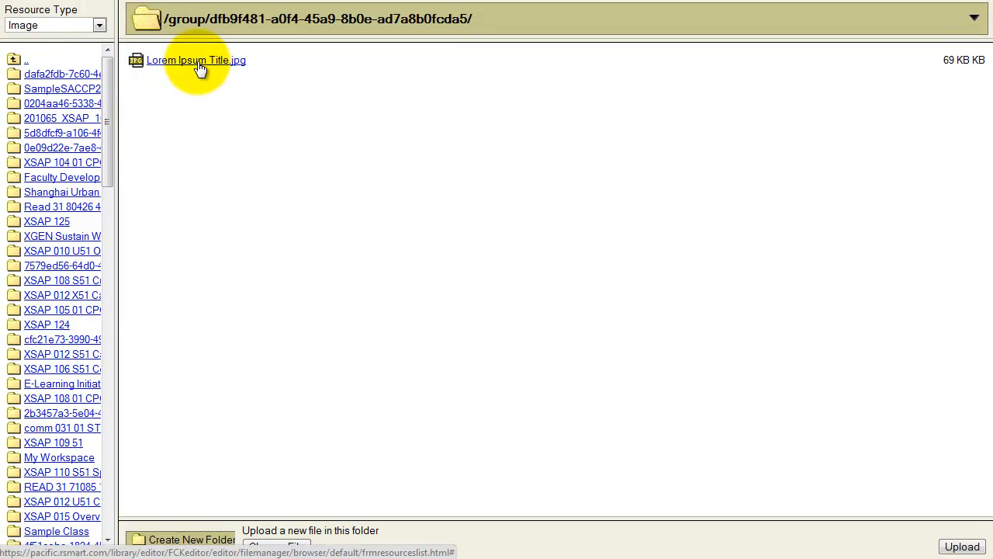
# - Insert the uploaded Lorem Ipsum Title.jpg into the description with alternative text "Site image" and a width of 350
pyautogui.click(199, 68)
pyautogui.click(330, 215)
pyautogui.write('Site image')
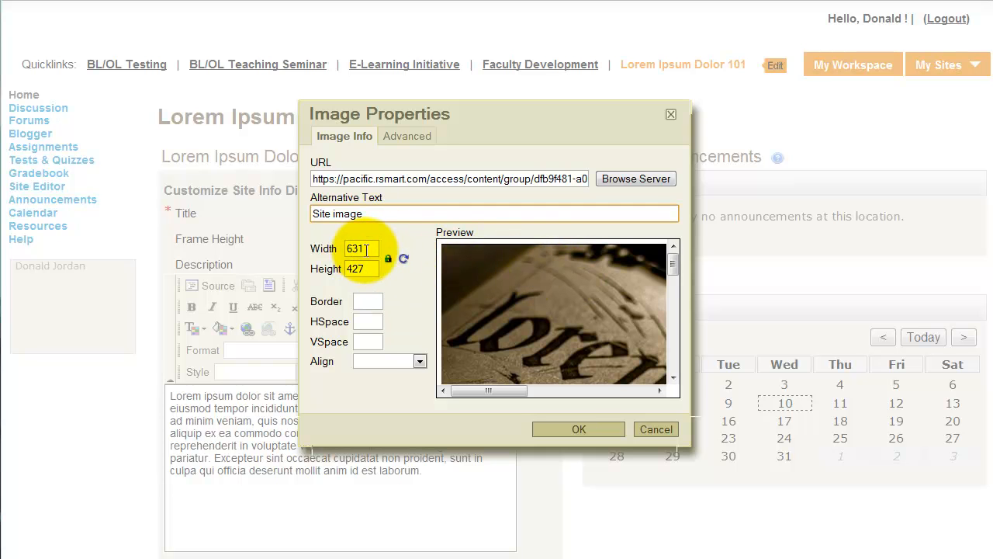
pyautogui.moveTo(366, 250); pyautogui.dragTo(335, 247)
pyautogui.write('350')
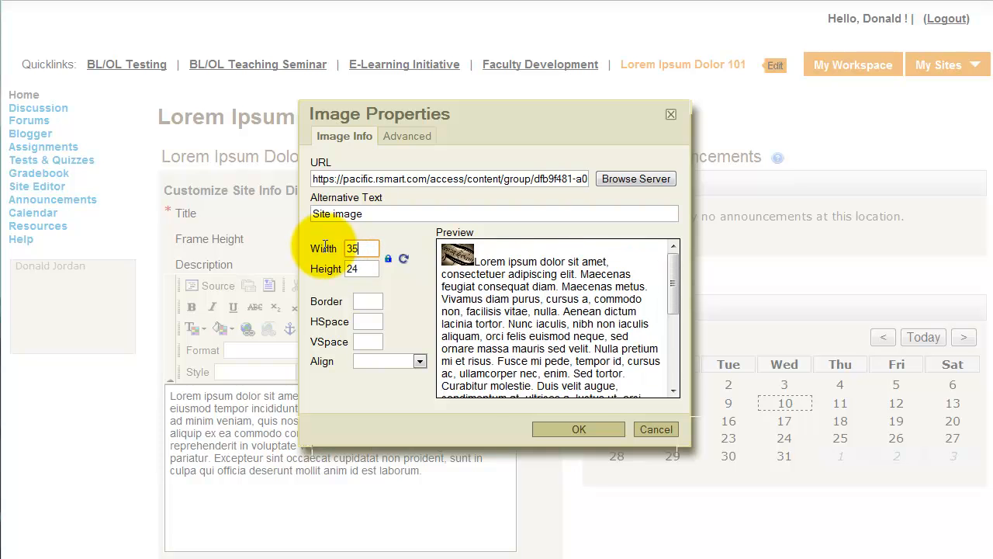
pyautogui.click(579, 429)
# - Save the updated site info display and check the site's Resources listing for the uploaded image
pyautogui.scroll(-5, 466, 435)
pyautogui.scroll(-3, 521, 454)
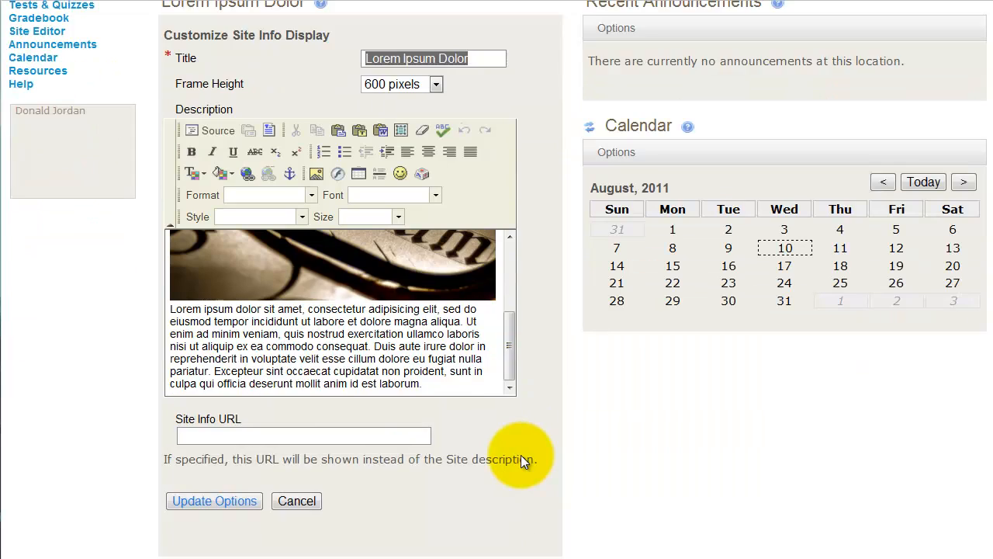
pyautogui.click(216, 419)
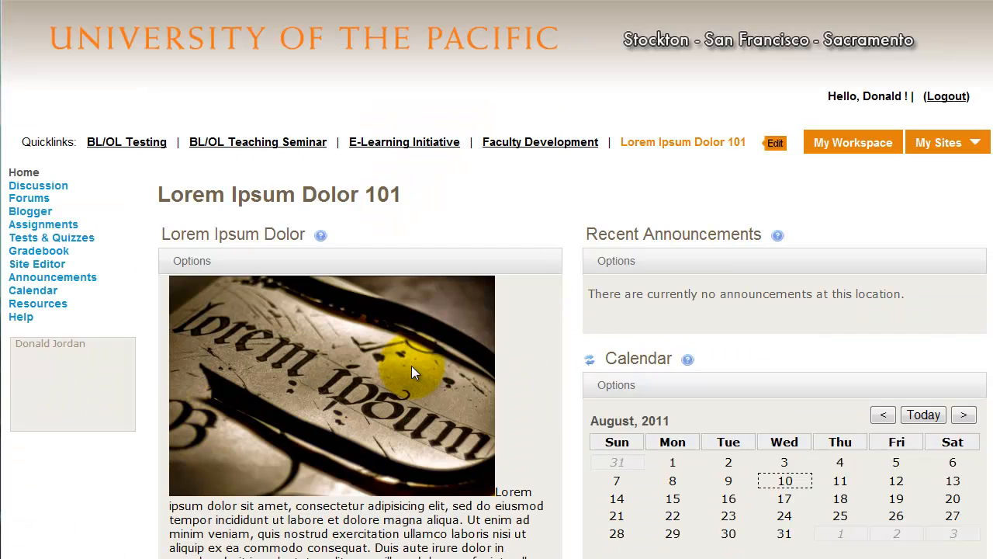
pyautogui.click(61, 302)
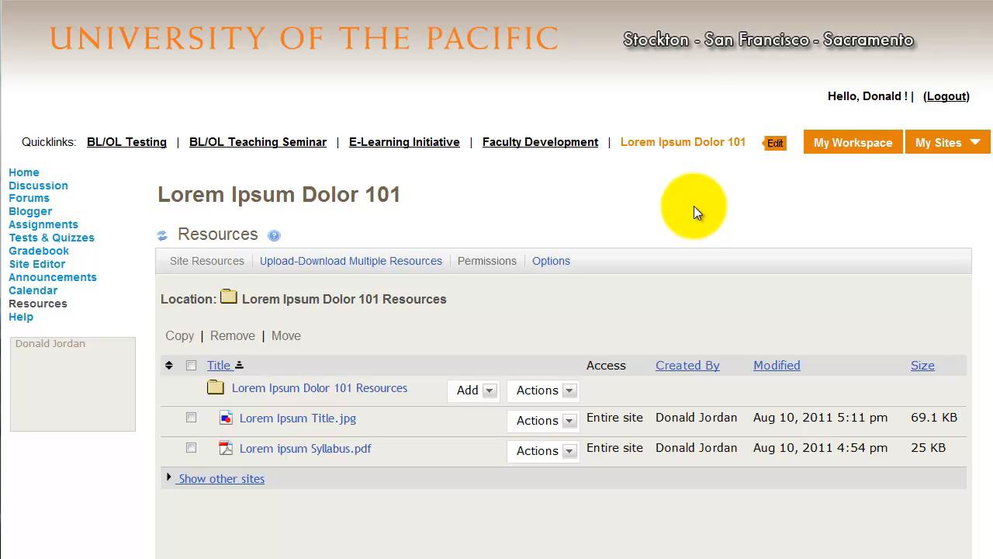
# - Edit the Paper 1 assignment and attach Quiz Doc 2.docx from the Sample Files folder to it
pyautogui.click(74, 228)
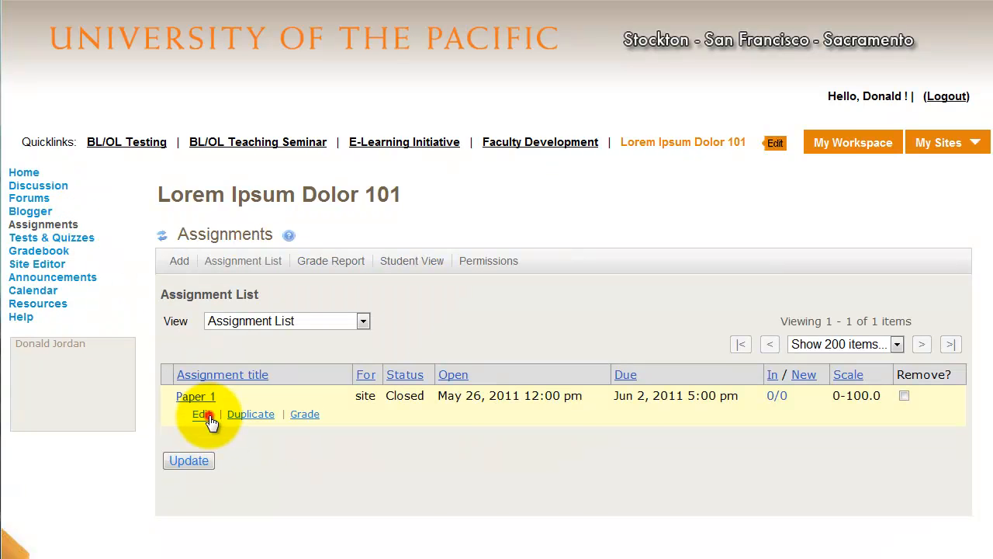
pyautogui.click(203, 415)
pyautogui.scroll(-15, 209, 410)
pyautogui.scroll(-1, 208, 410)
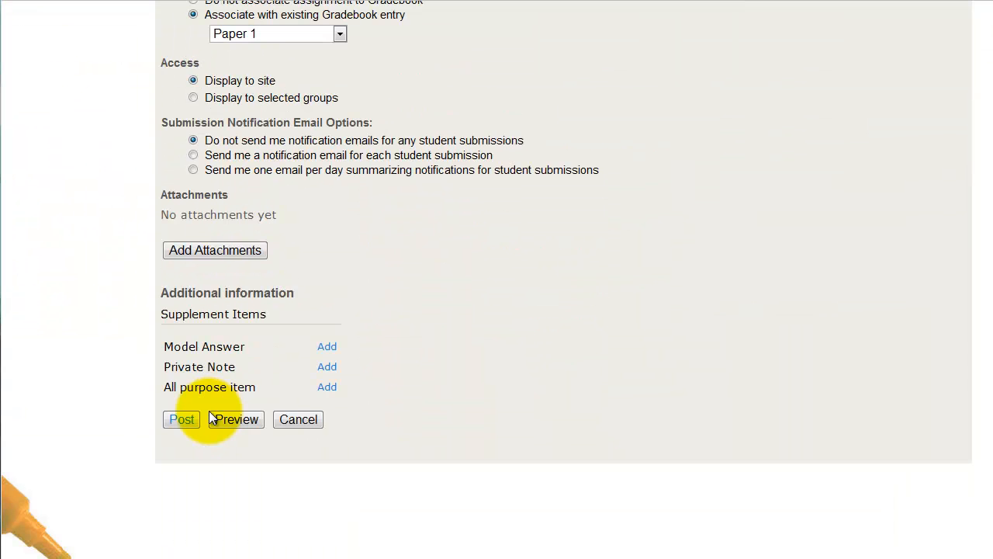
pyautogui.click(196, 251)
pyautogui.click(242, 340)
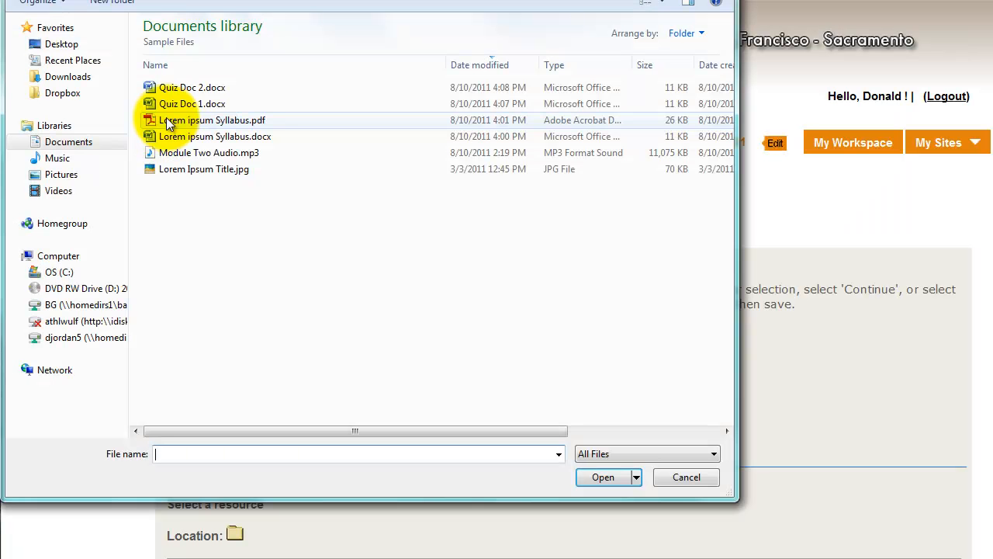
pyautogui.click(169, 104)
pyautogui.click(199, 82)
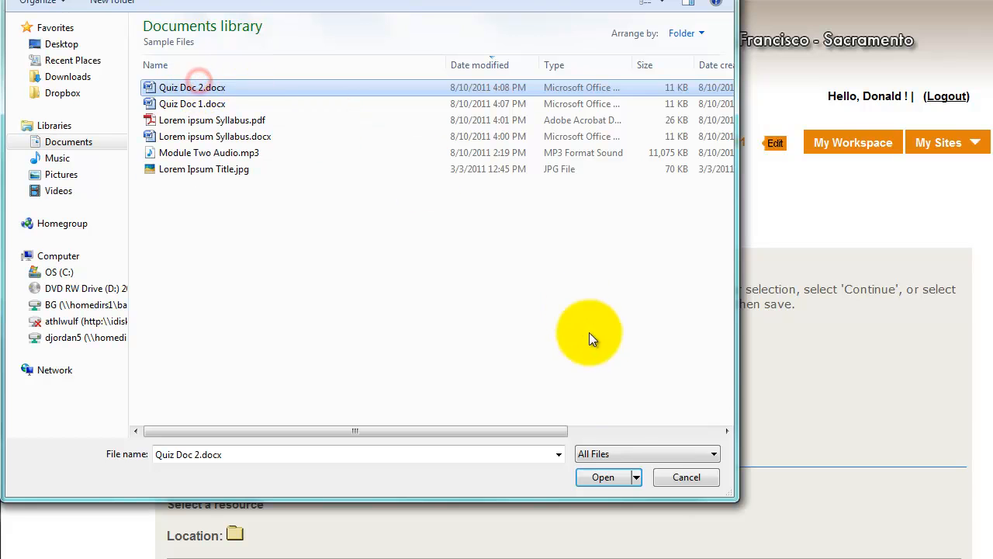
pyautogui.click(607, 476)
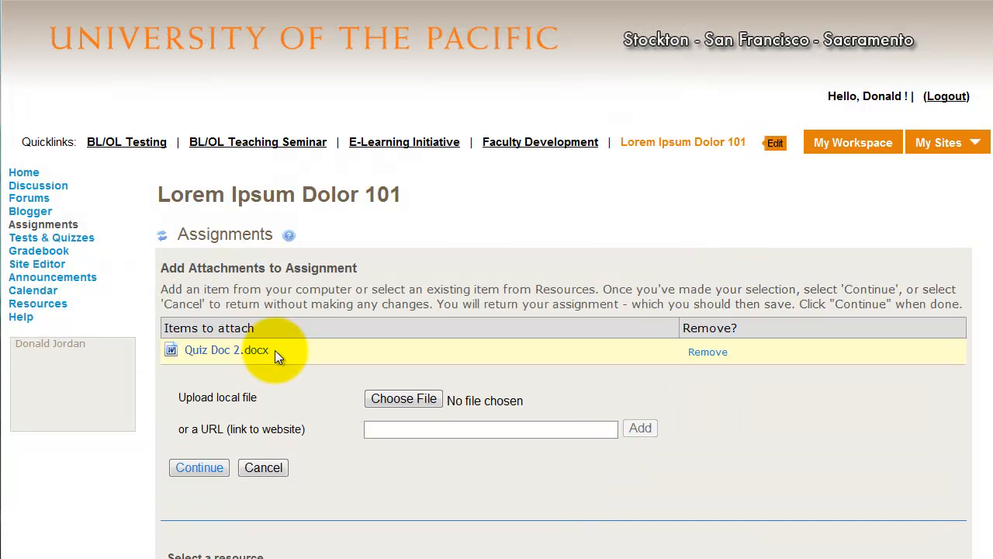
pyautogui.click(209, 467)
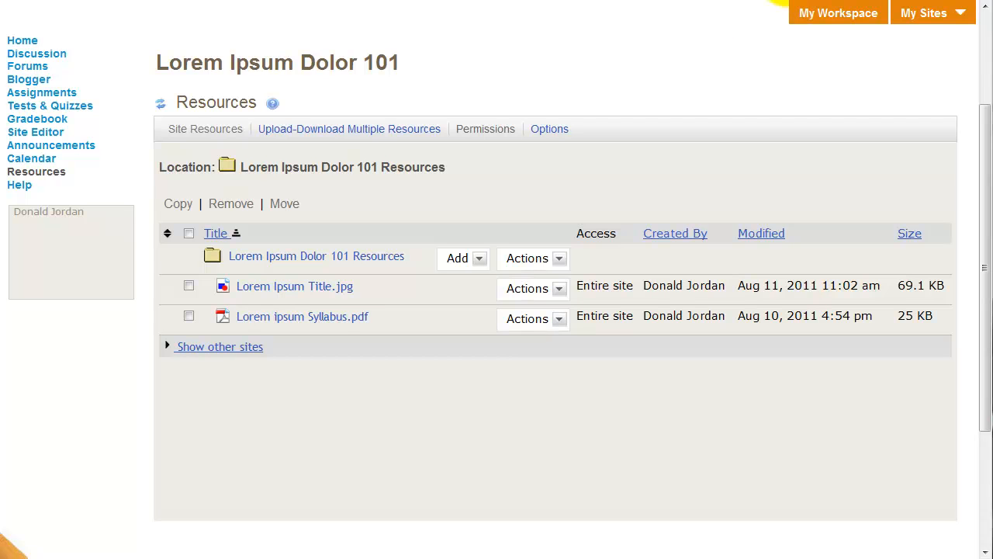
pyautogui.click(471, 263)
pyautogui.click(477, 277)
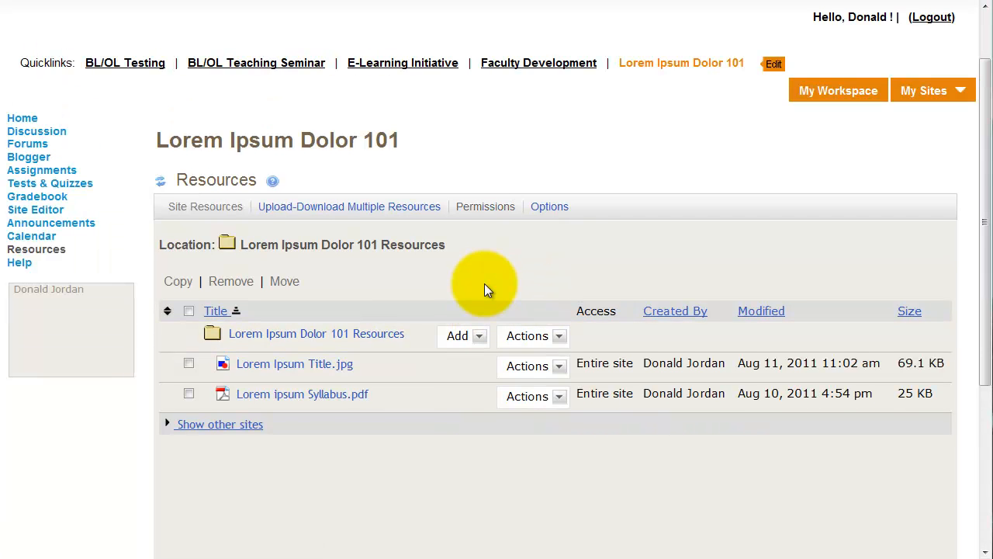
pyautogui.click(475, 335)
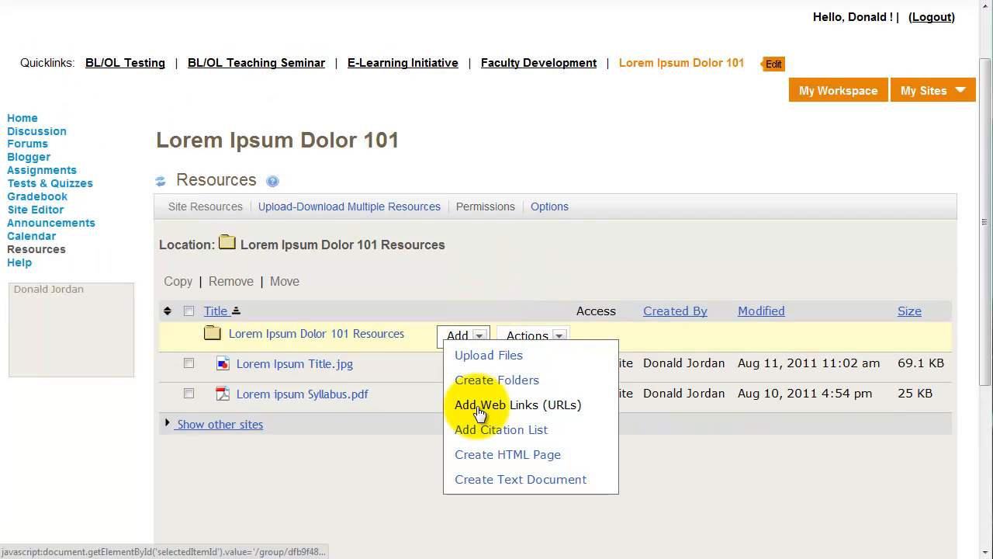
pyautogui.click(480, 411)
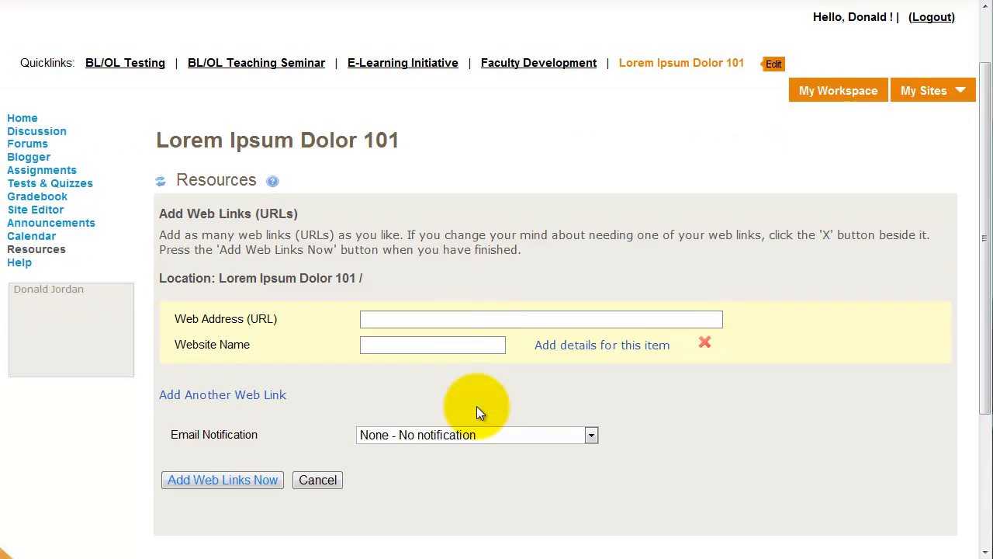
pyautogui.click(441, 318)
pyautogui.write('www.google.com')
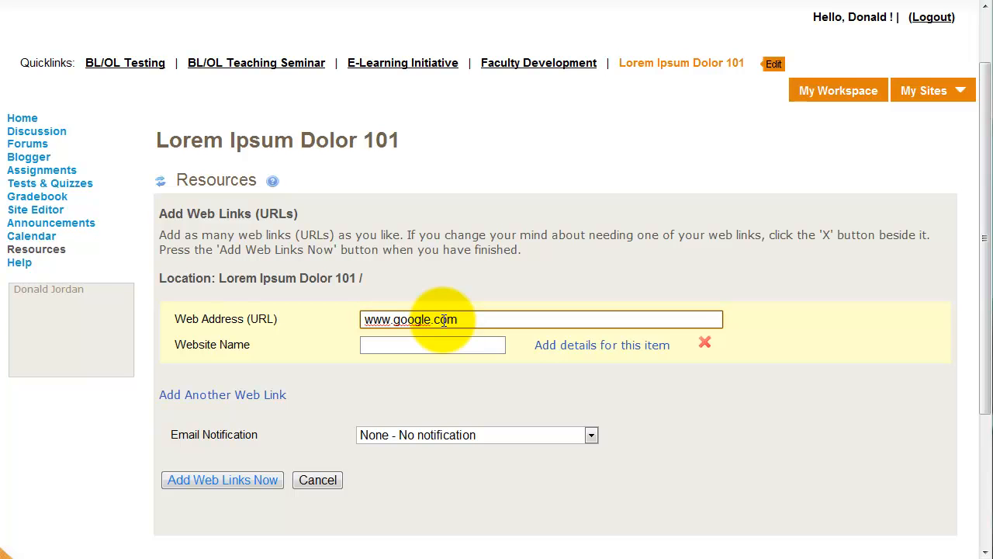
pyautogui.press('Tab')
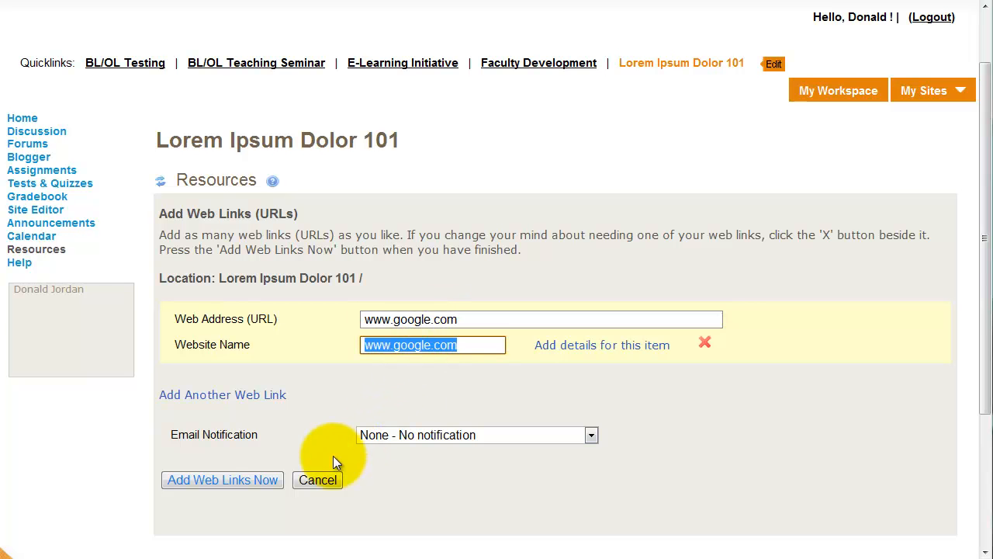
pyautogui.click(218, 481)
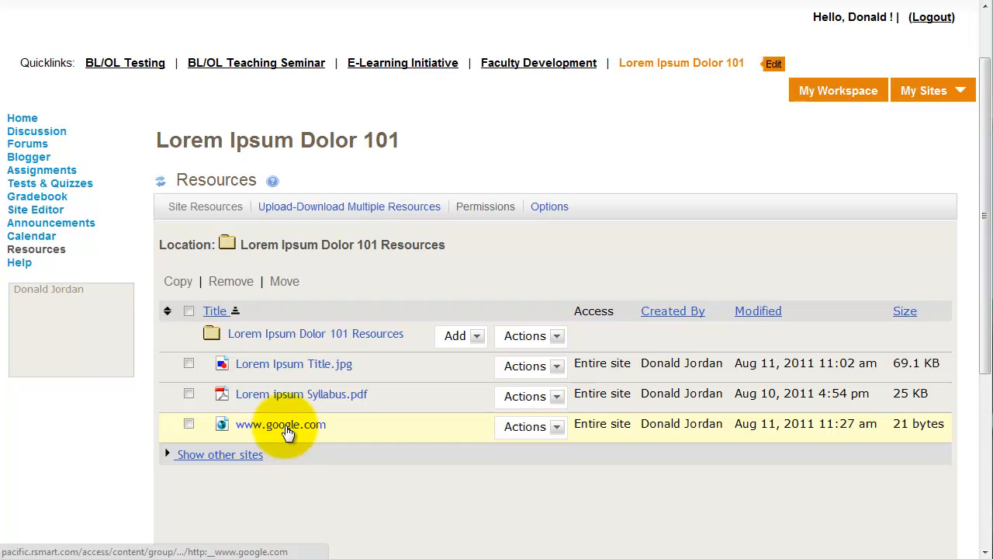
# - Start a citation list in the root resources folder and examine the new citation form, leaving it without saving
pyautogui.click(470, 336)
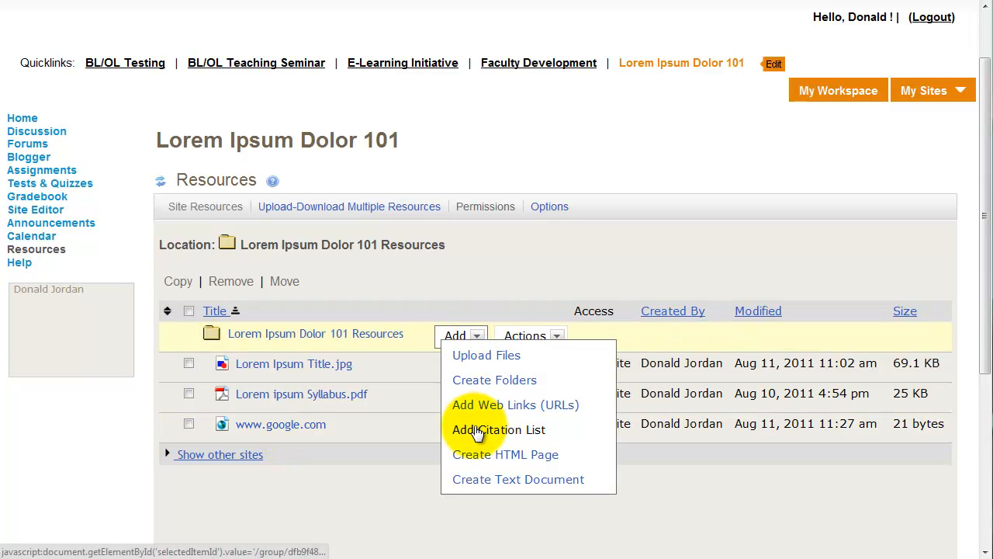
pyautogui.click(476, 429)
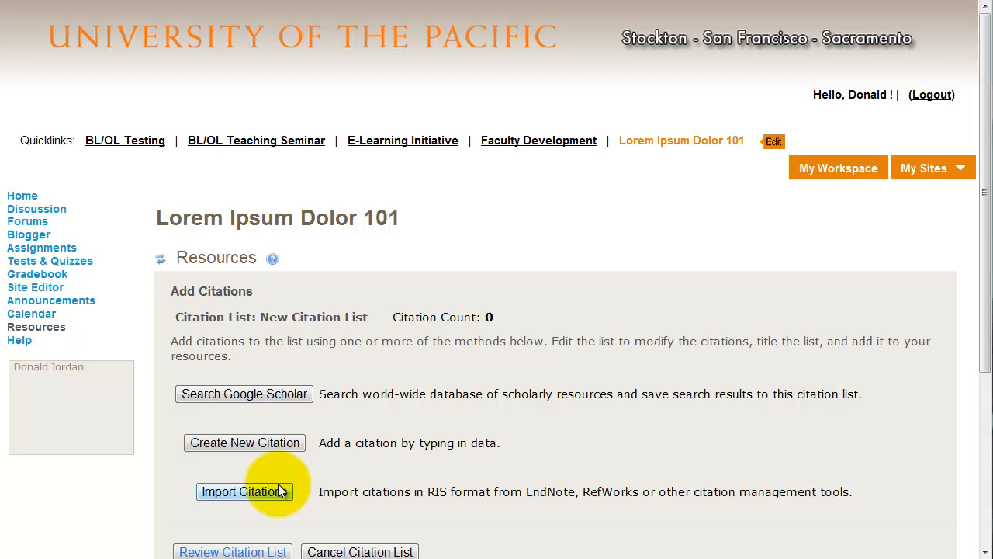
pyautogui.click(283, 442)
pyautogui.scroll(-6, 283, 442)
pyautogui.scroll(-4, 284, 448)
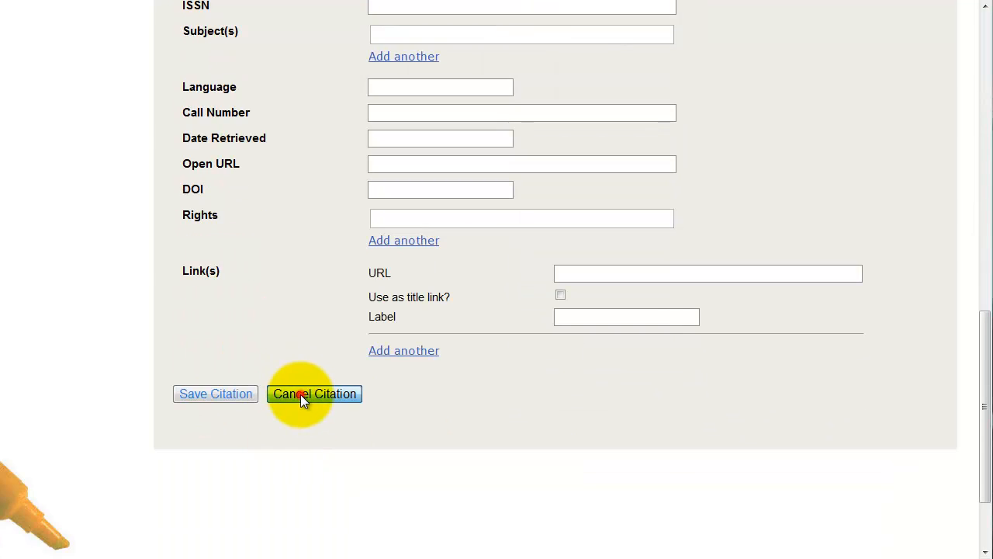
pyautogui.click(300, 395)
# - Search Google Scholar for "how learning works" from the citation list and look through the results
pyautogui.click(237, 394)
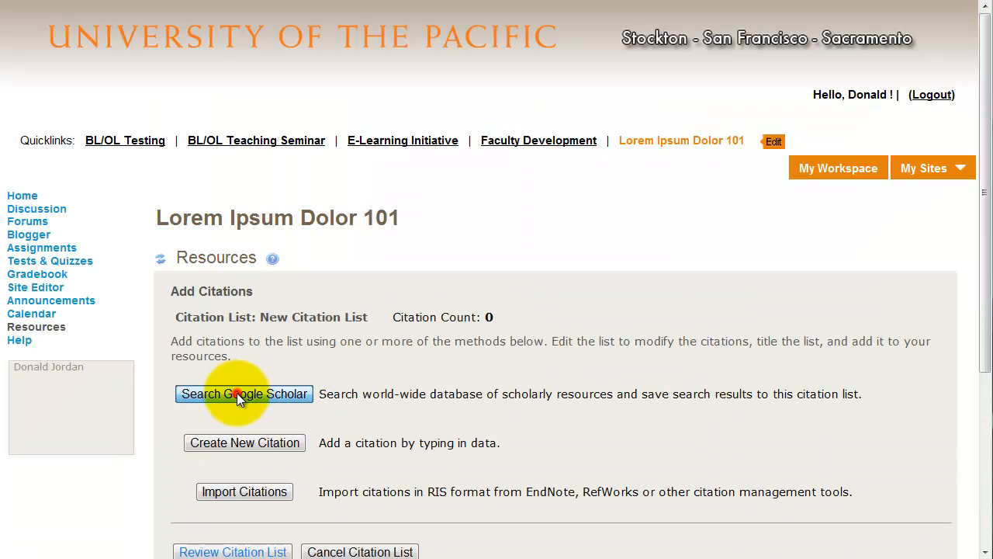
pyautogui.write('"')
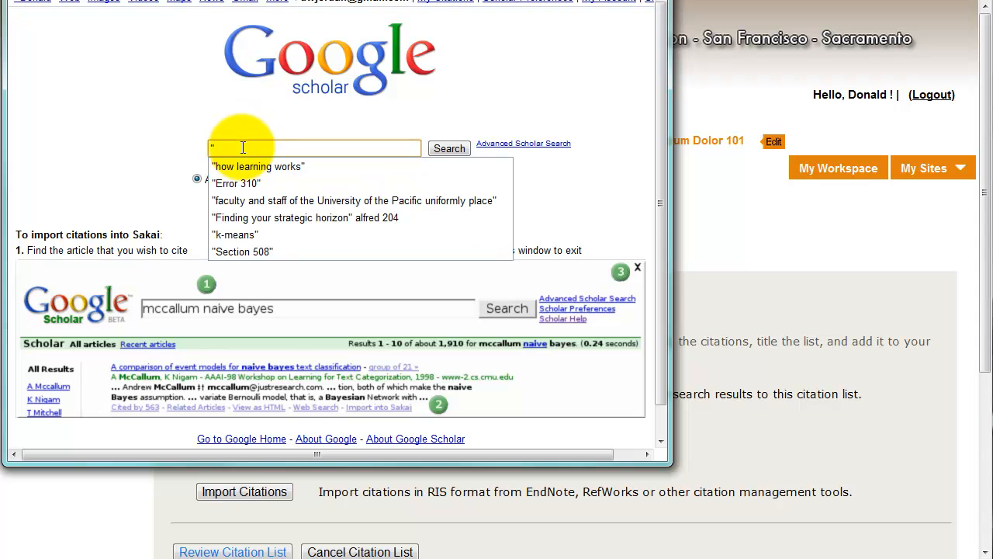
pyautogui.click(253, 168)
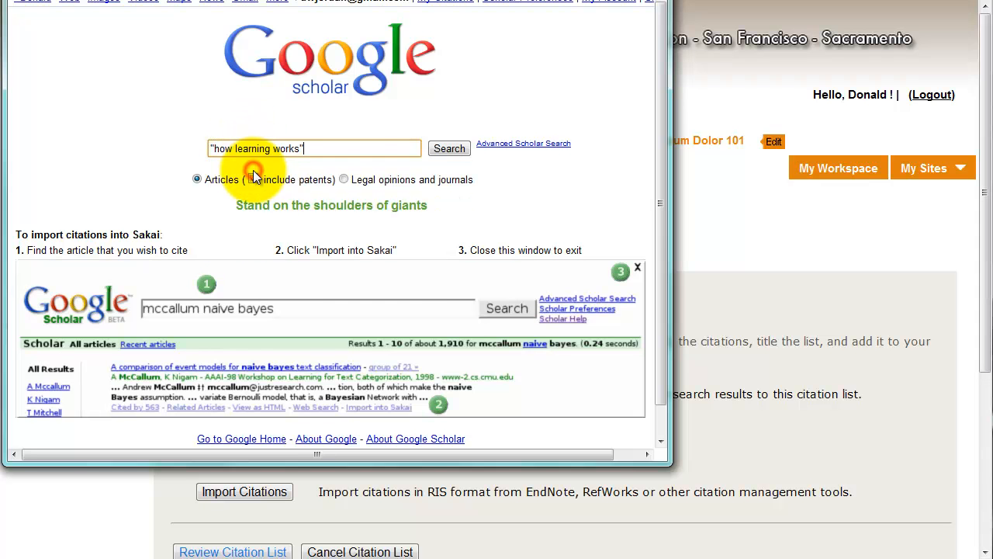
pyautogui.click(449, 149)
pyautogui.scroll(-5, 412, 180)
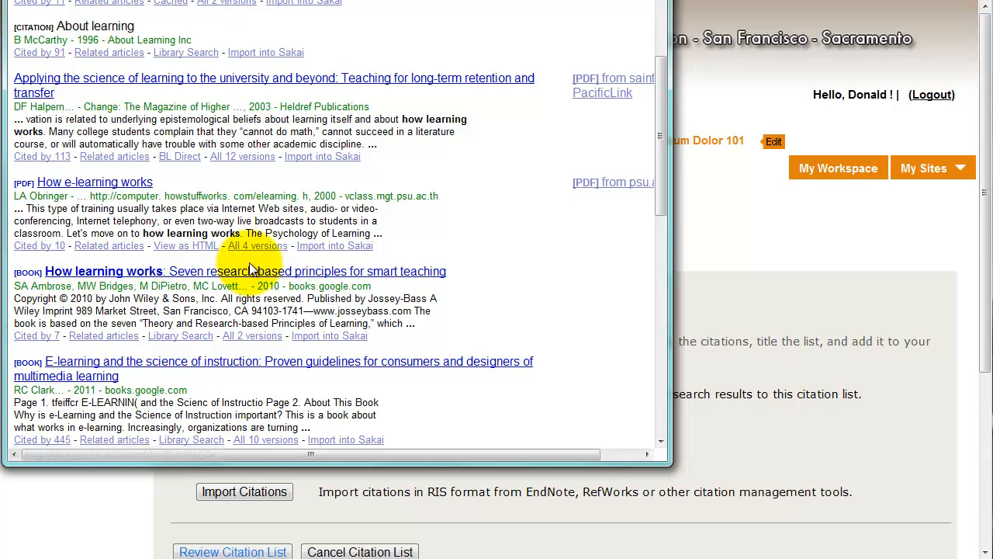
# - Import the book How learning works: Seven research-based principles for smart teaching into the citation list and close Google Scholar
pyautogui.click(341, 338)
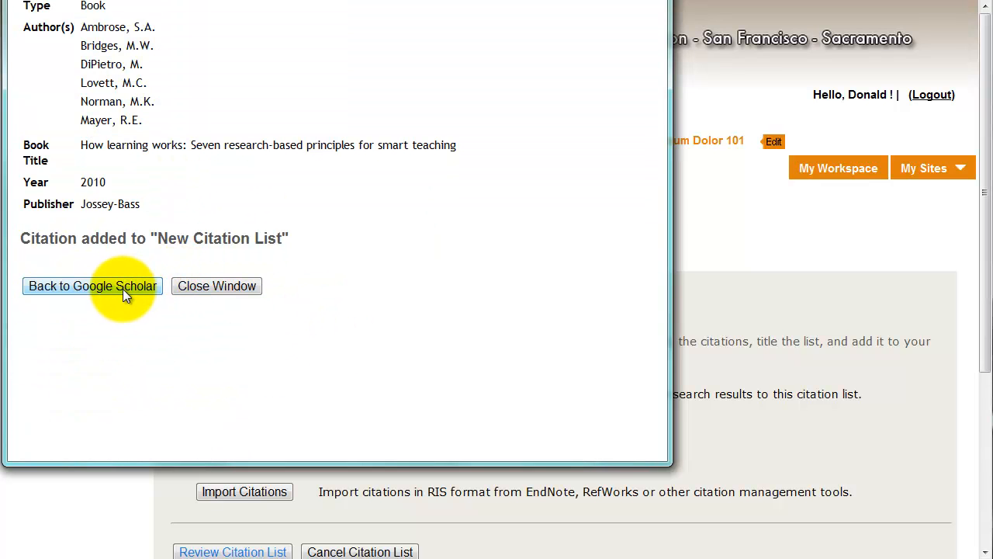
pyautogui.click(200, 287)
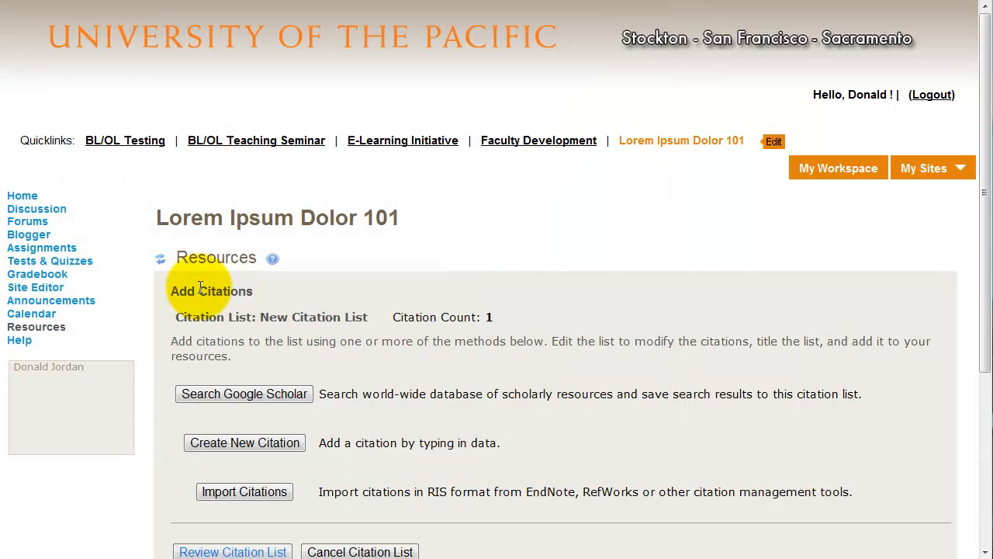
pyautogui.scroll(-1, 284, 339)
pyautogui.scroll(1, 283, 340)
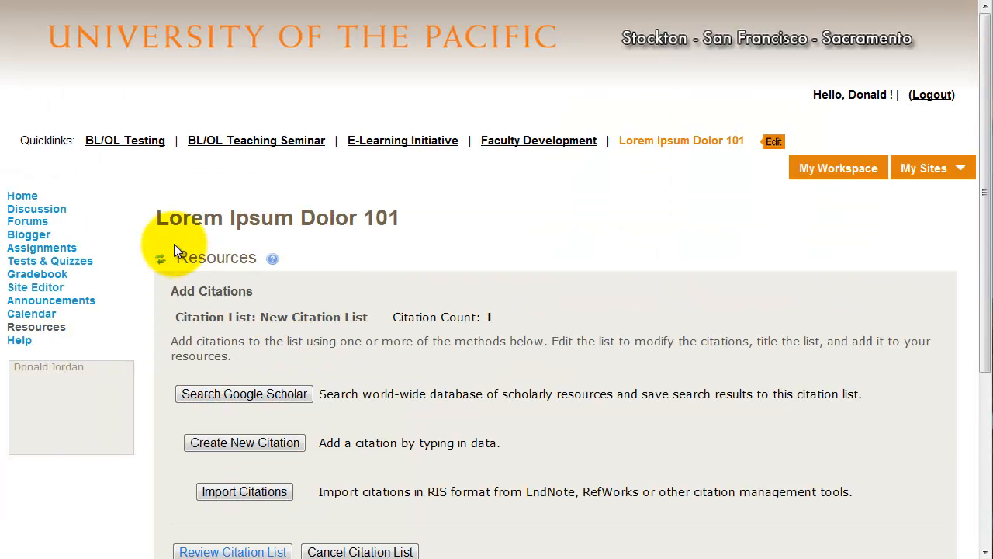
# - Save the citation list to the root resources folder under the name New Citation List and open it to view its entry
pyautogui.scroll(-1, 218, 303)
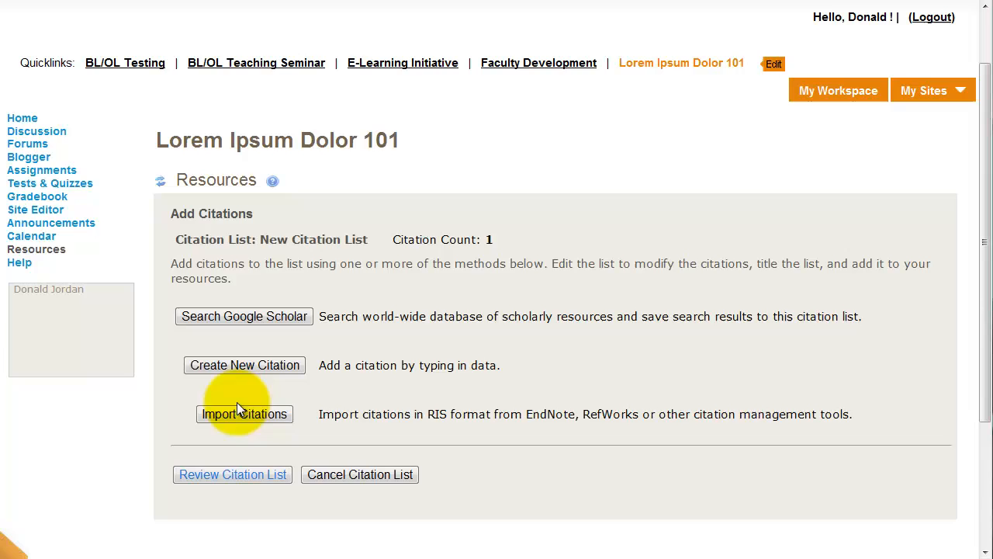
pyautogui.click(235, 472)
pyautogui.scroll(-1, 237, 470)
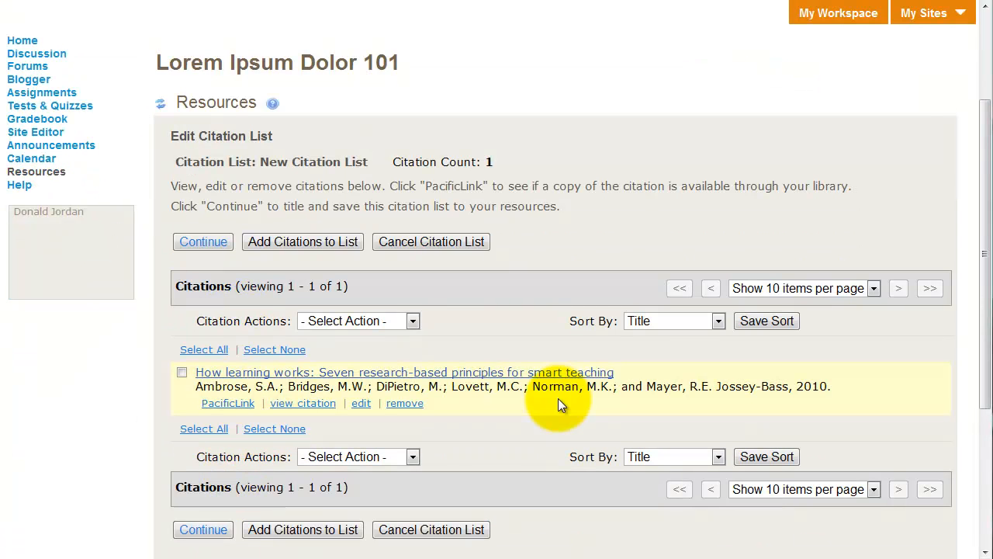
pyautogui.click(205, 529)
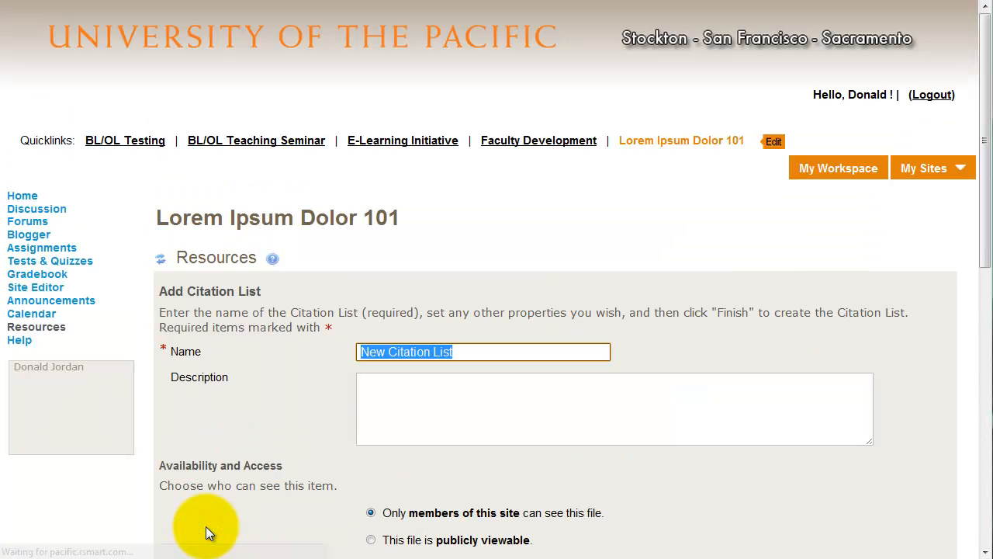
pyautogui.scroll(-3, 206, 527)
pyautogui.scroll(-4, 204, 408)
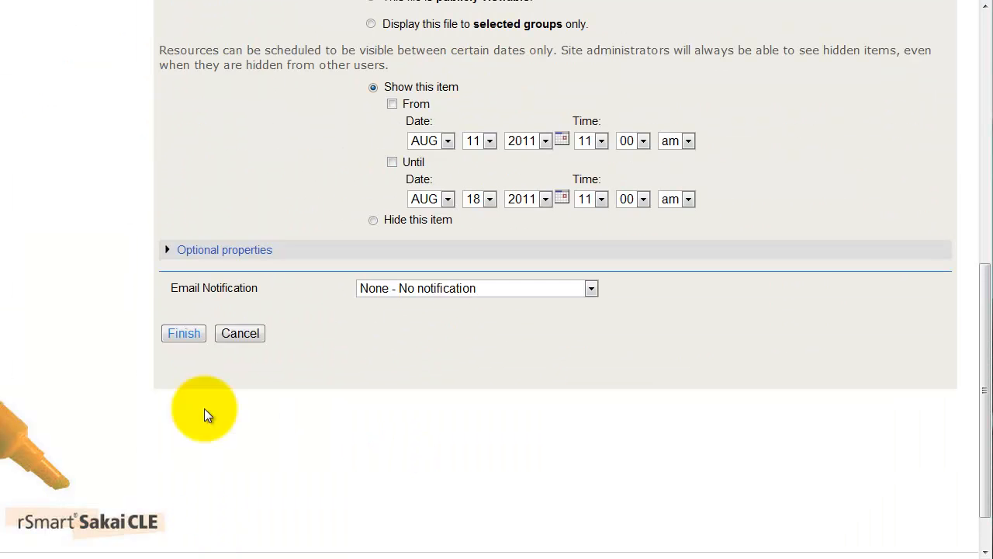
pyautogui.click(184, 335)
pyautogui.scroll(-3, 334, 384)
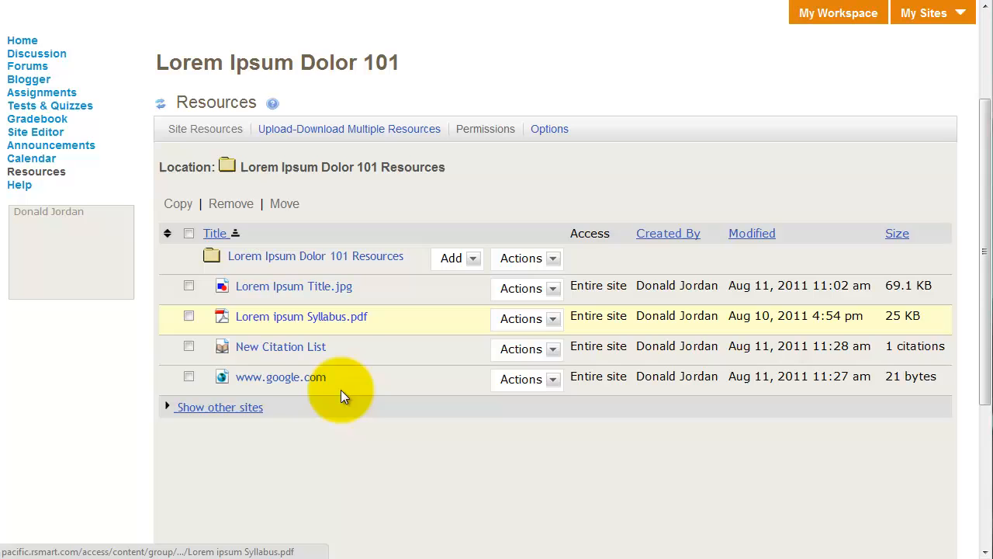
pyautogui.click(282, 351)
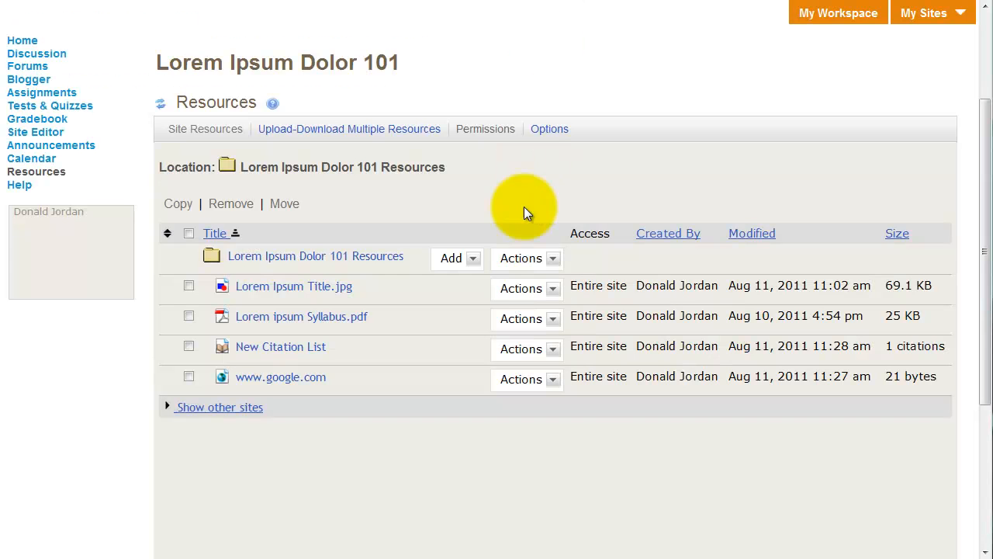
# - Start an HTML page in the root resources folder and check its source view before returning to the formatted editor
pyautogui.click(473, 259)
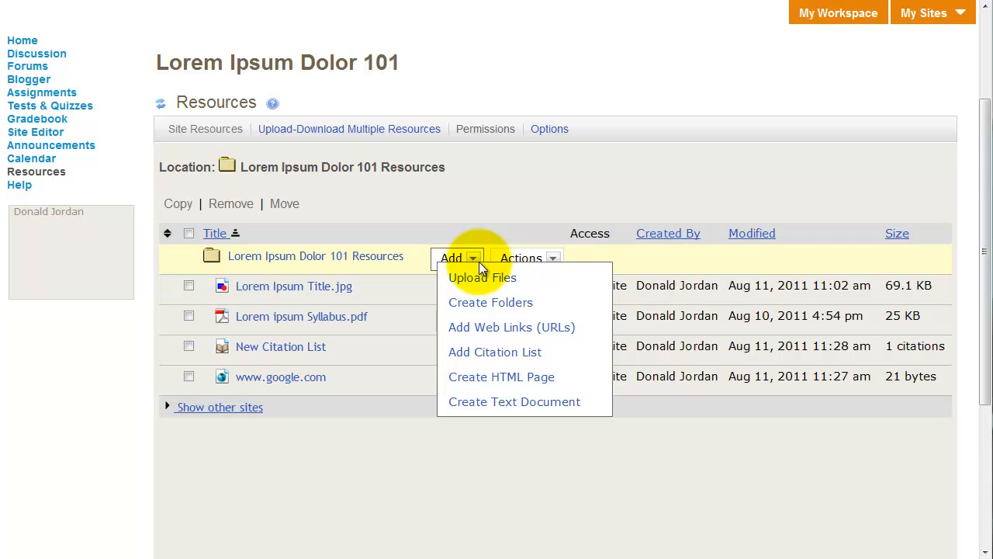
pyautogui.click(484, 378)
pyautogui.scroll(-1, 484, 378)
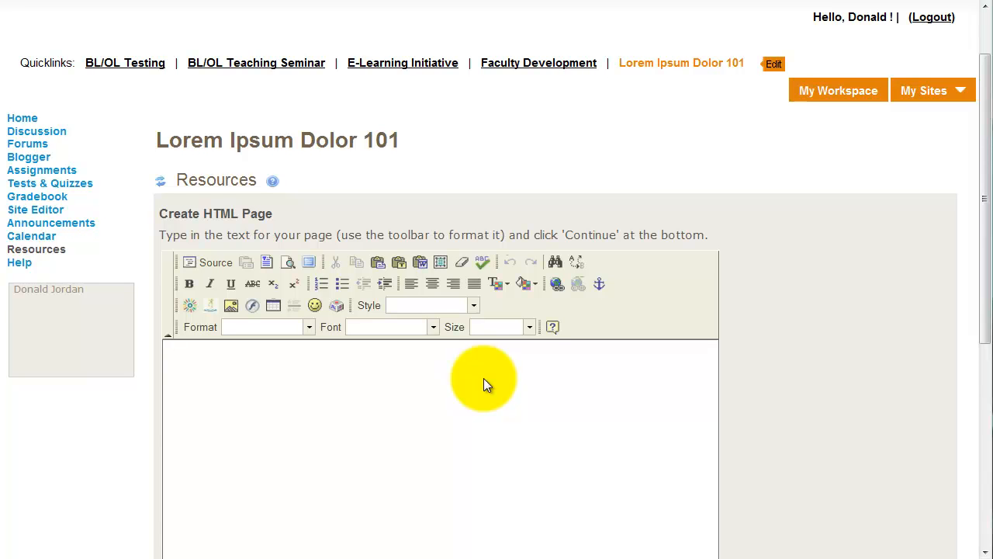
pyautogui.scroll(-1, 483, 378)
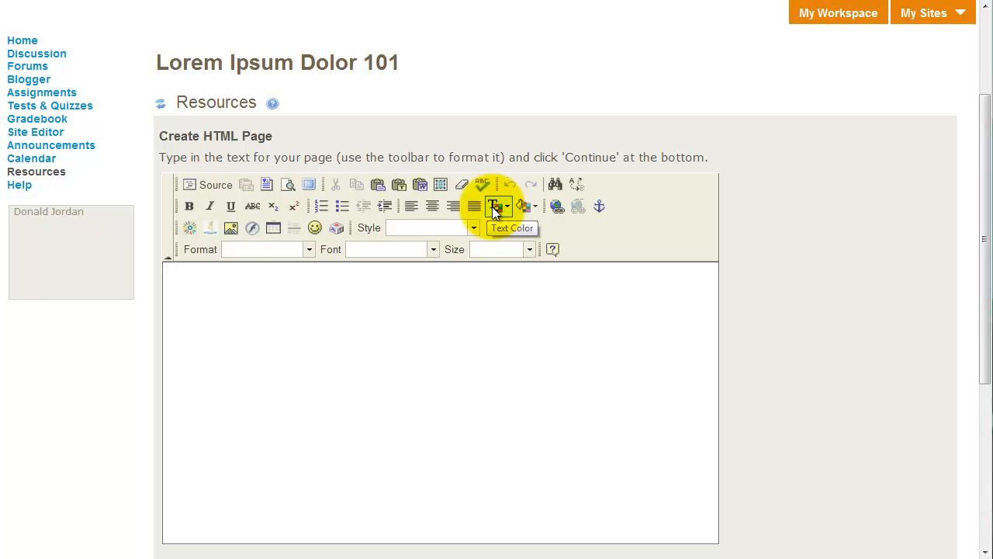
pyautogui.click(220, 185)
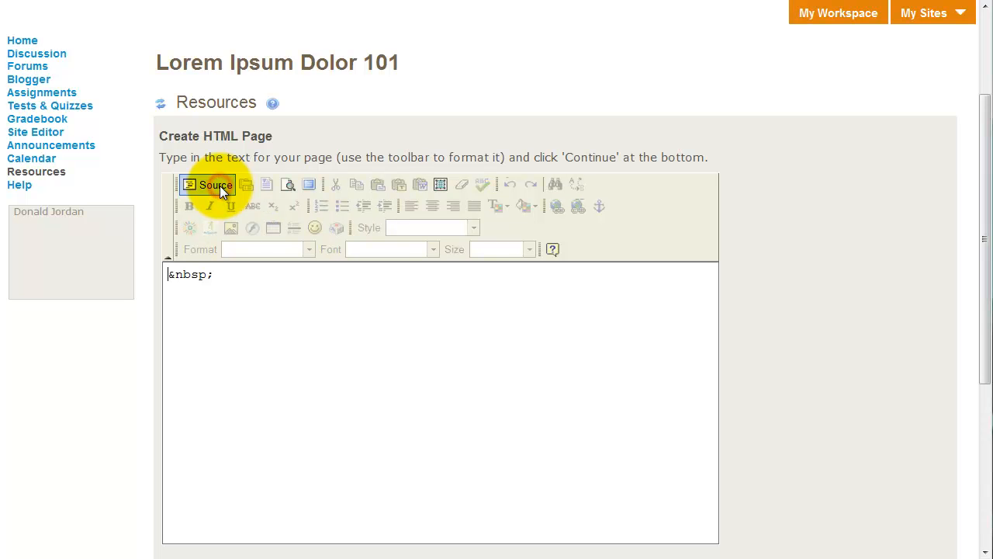
pyautogui.click(220, 185)
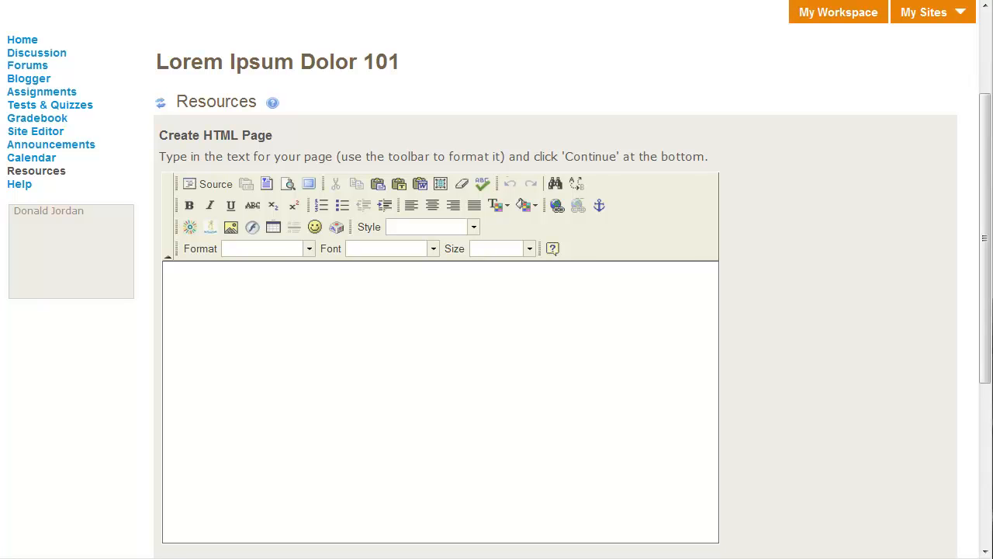
# - Switch to the syllabus in Word and copy the text from the Course Description heading through the tenth student learning outcome
pyautogui.hotkey('alt', 'Tab')
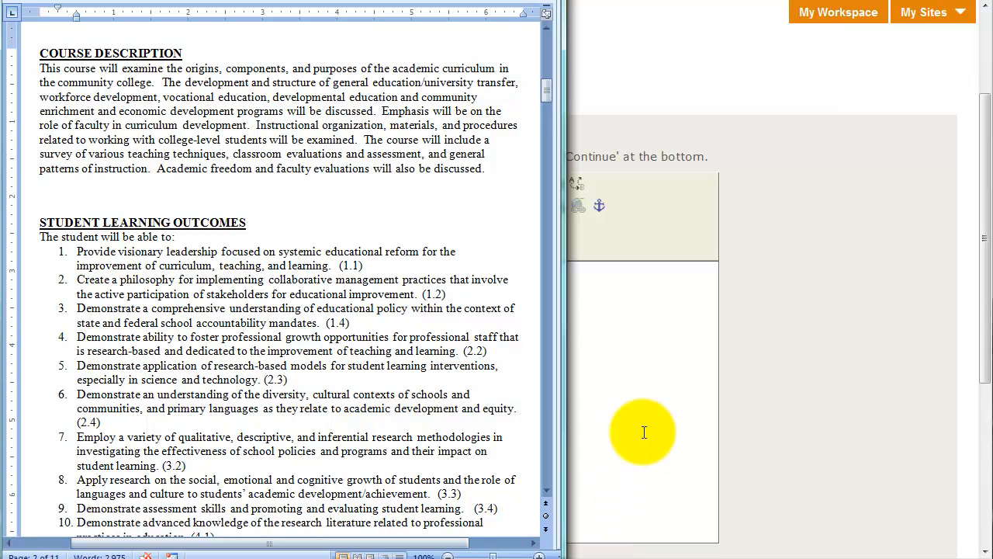
pyautogui.moveTo(35, 53); pyautogui.dragTo(469, 452)
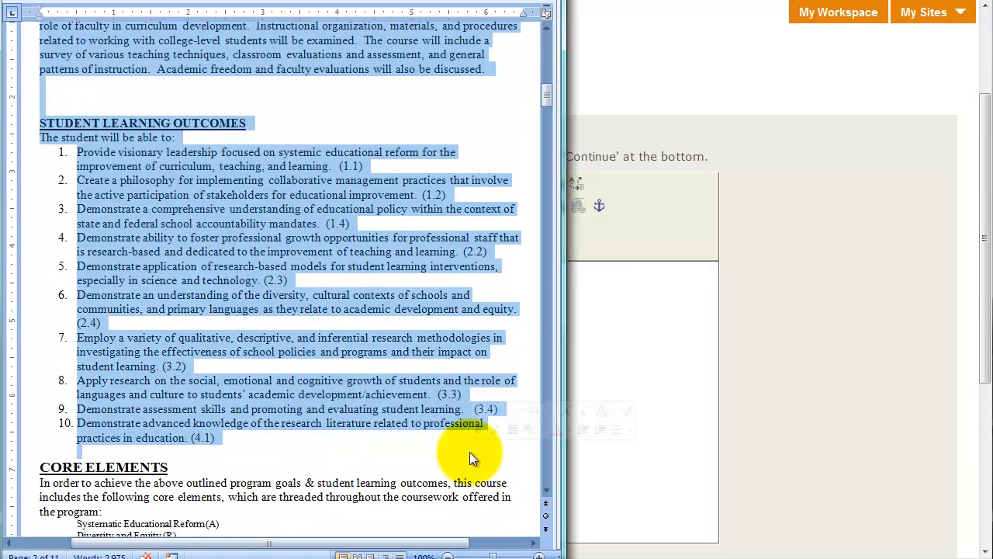
pyautogui.rightClick(227, 251)
pyautogui.click(266, 277)
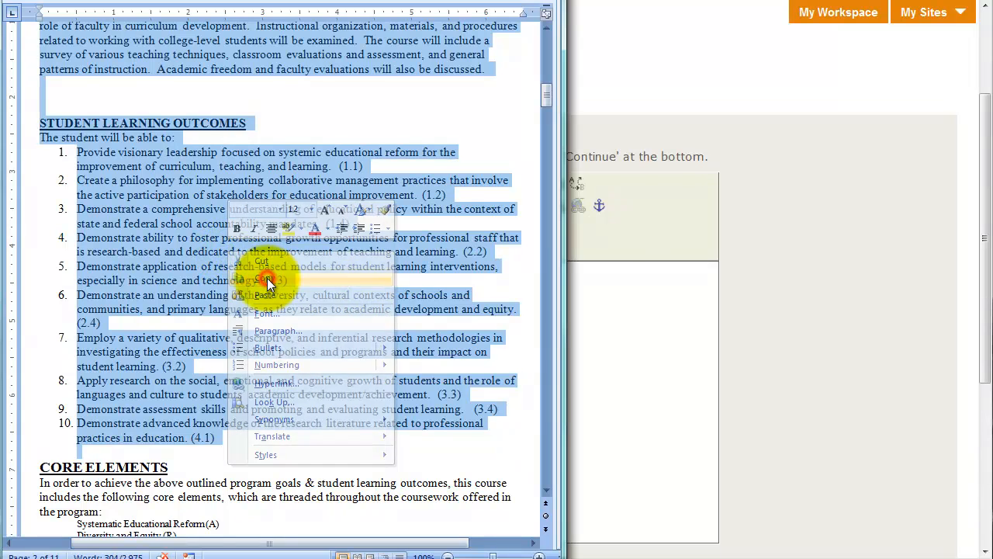
# - Back in the course site, insert the copied text with Paste from Word, ignoring font face definitions and removing styles definitions
pyautogui.click(608, 297)
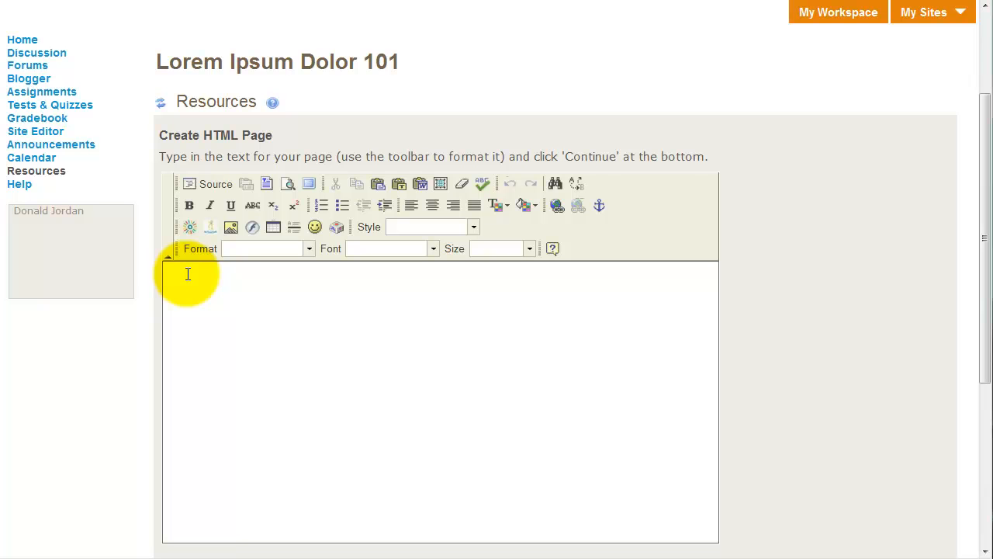
pyautogui.click(419, 184)
pyautogui.rightClick(378, 228)
pyautogui.click(414, 312)
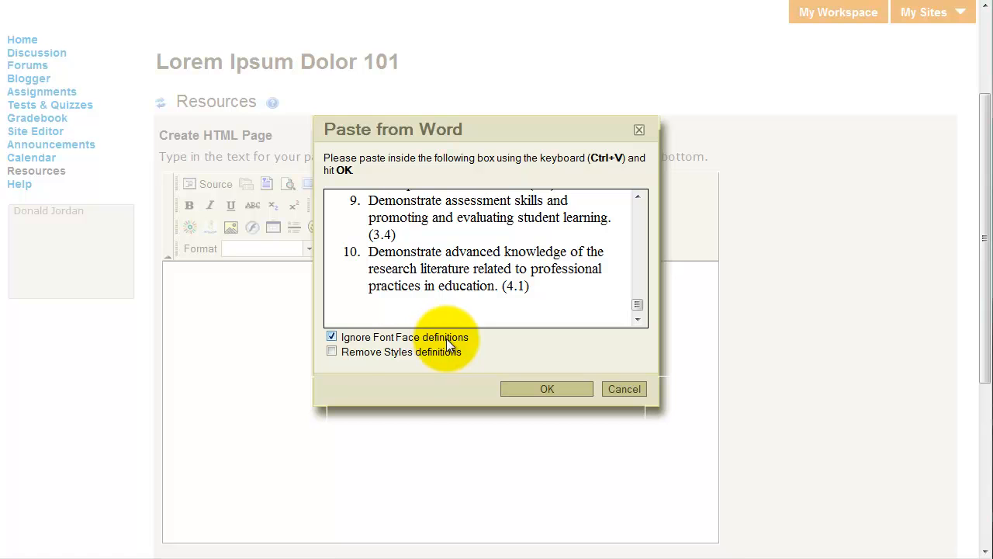
pyautogui.click(355, 357)
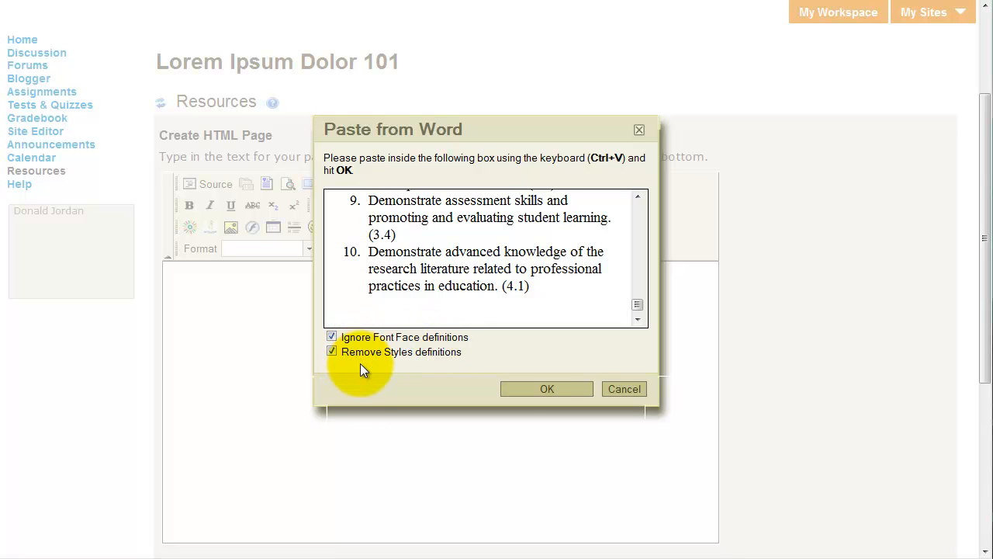
pyautogui.click(545, 389)
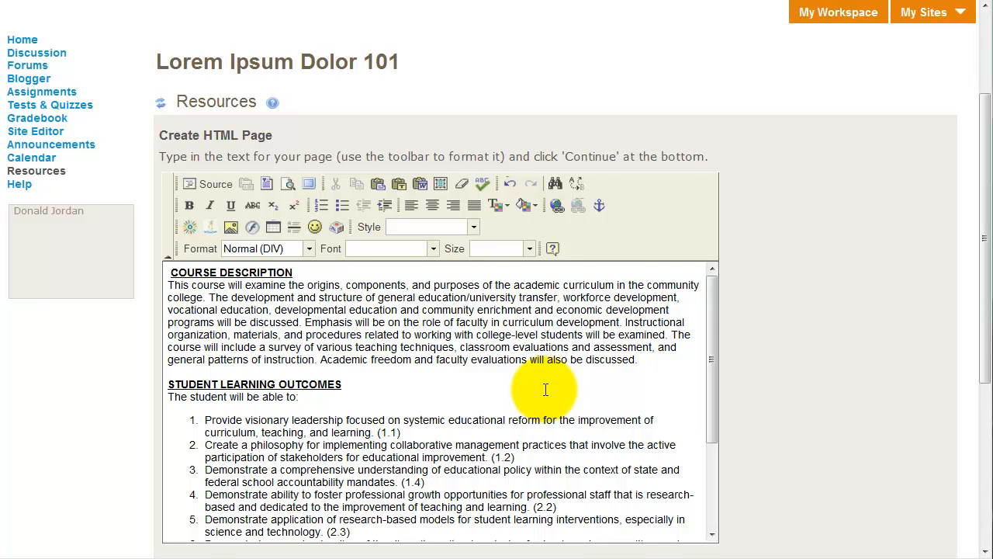
# - Continue to the HTML page's properties, name it Syllabus and set its copyright status to "I hold copyright."
pyautogui.scroll(-10, 546, 389)
pyautogui.click(188, 427)
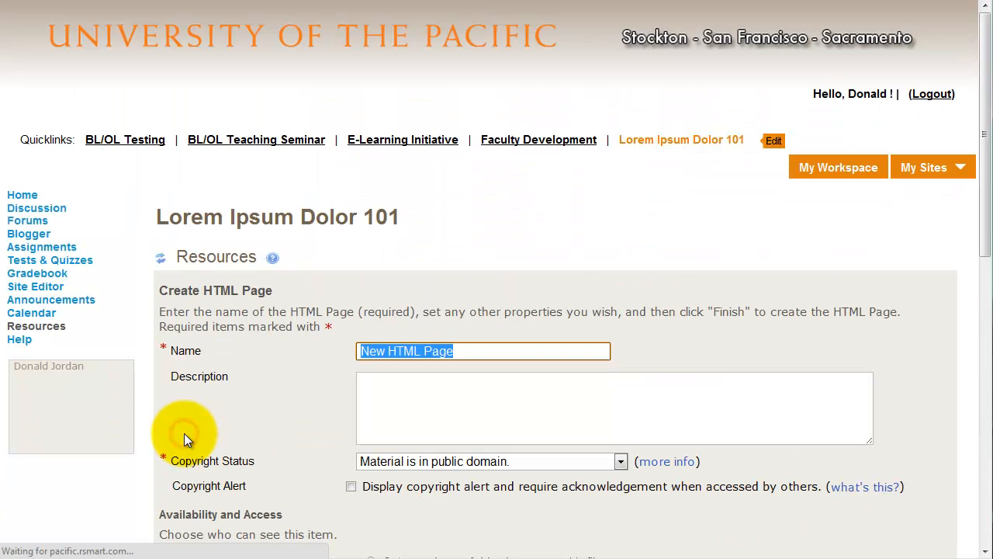
pyautogui.click(468, 353)
pyautogui.moveTo(483, 348); pyautogui.dragTo(331, 352)
pyautogui.write('Syllabus')
pyautogui.scroll(-2, 421, 450)
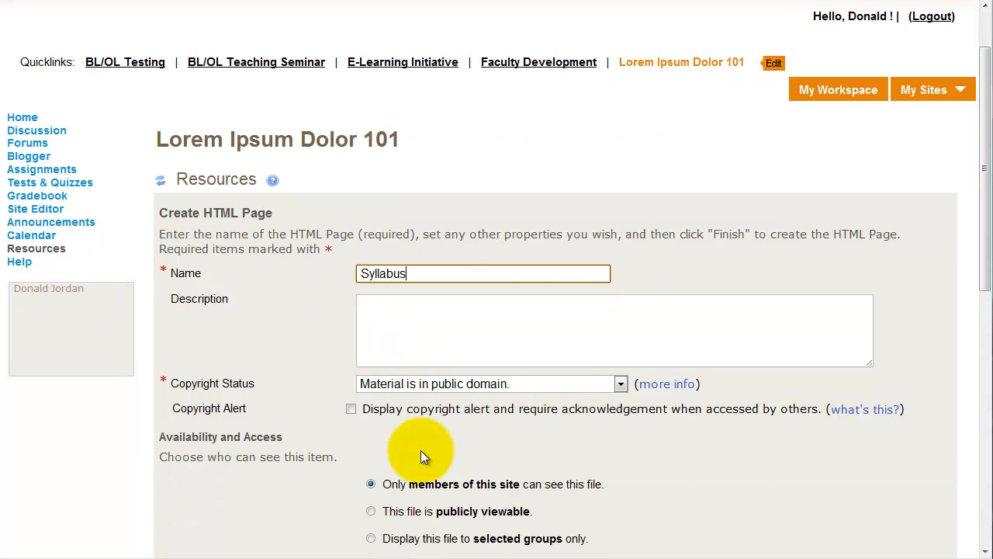
pyautogui.click(502, 387)
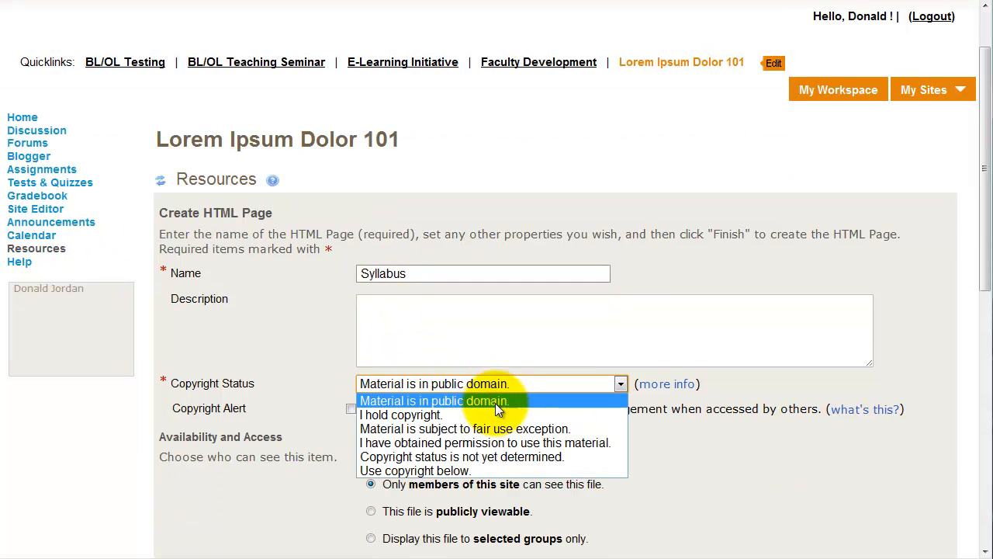
pyautogui.click(500, 414)
# - Create the Syllabus page with access for site members only and no email notification
pyautogui.scroll(-2, 465, 423)
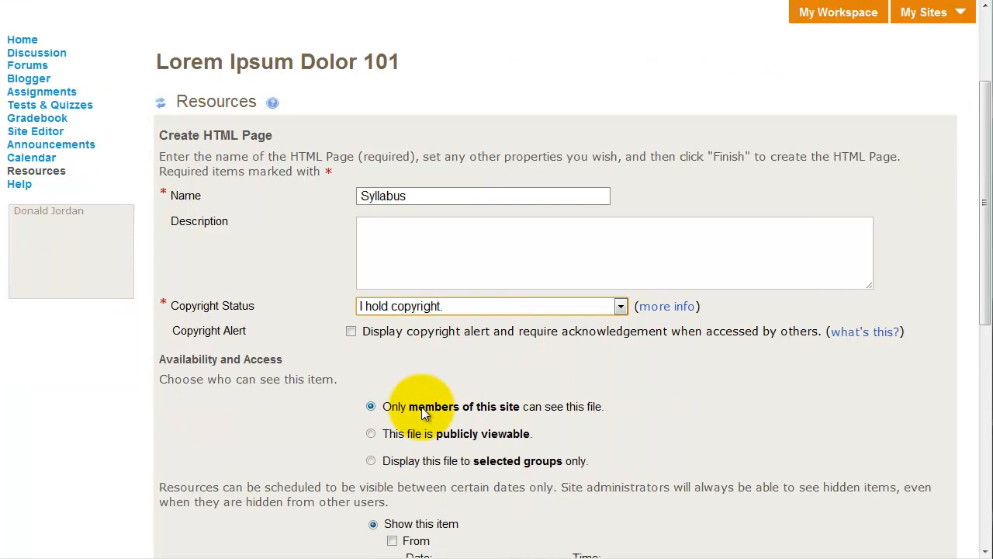
pyautogui.scroll(-2, 421, 406)
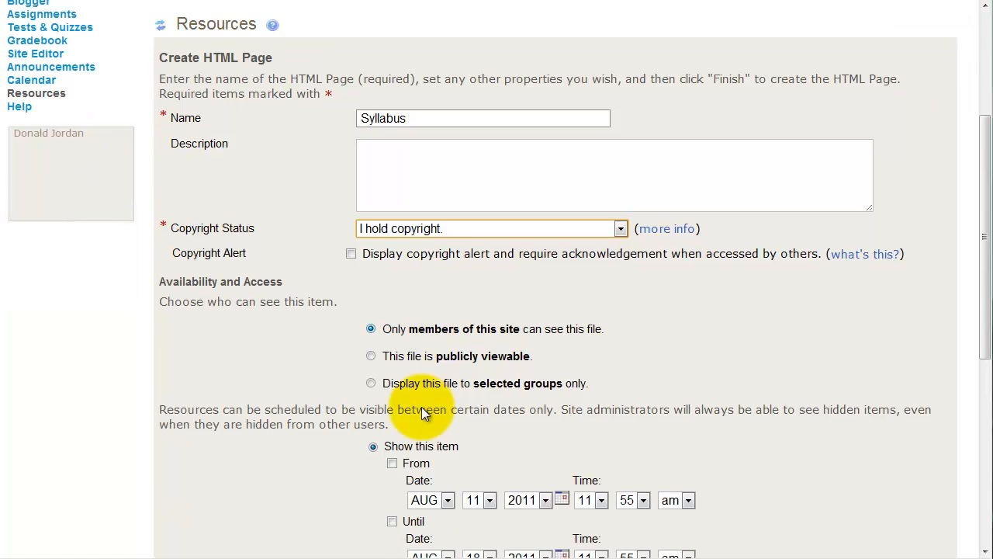
pyautogui.scroll(-2, 422, 407)
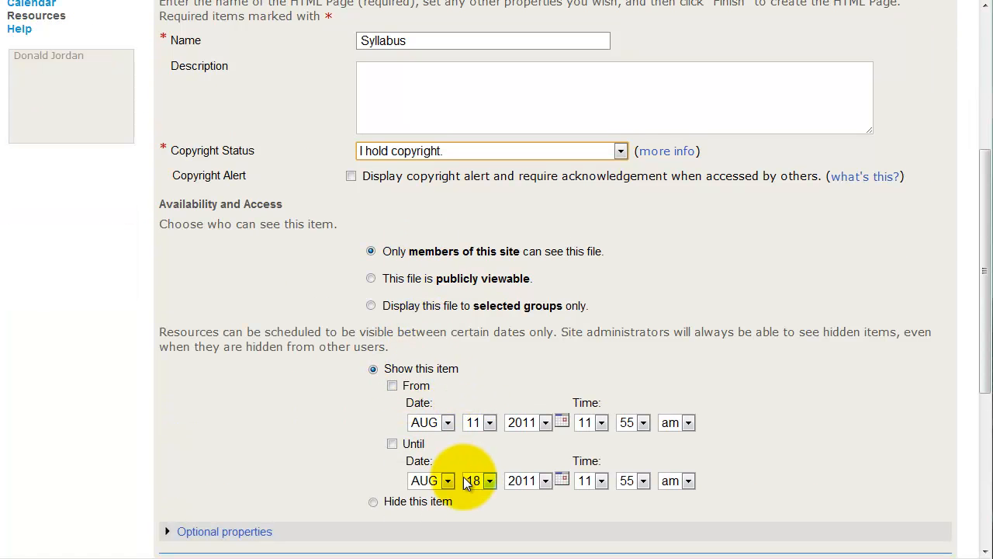
pyautogui.scroll(-4, 467, 483)
pyautogui.click(473, 417)
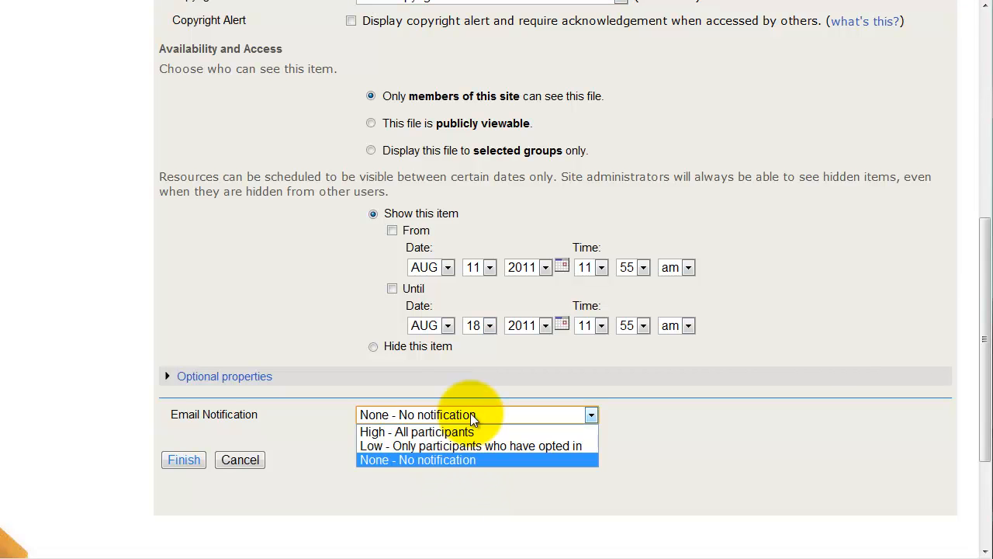
pyautogui.click(472, 415)
pyautogui.click(178, 461)
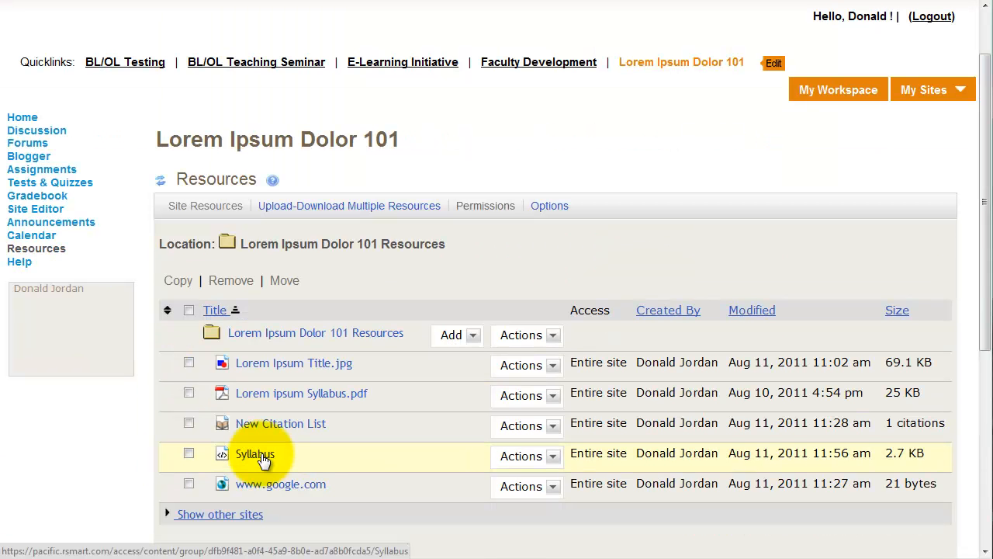
# - Start a text document in the root resources folder
pyautogui.click(456, 335)
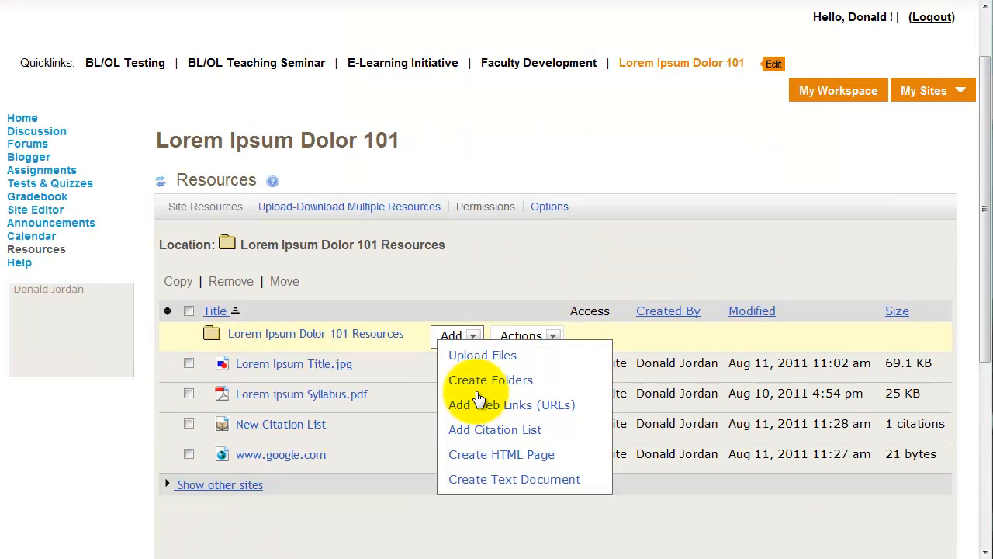
pyautogui.click(518, 481)
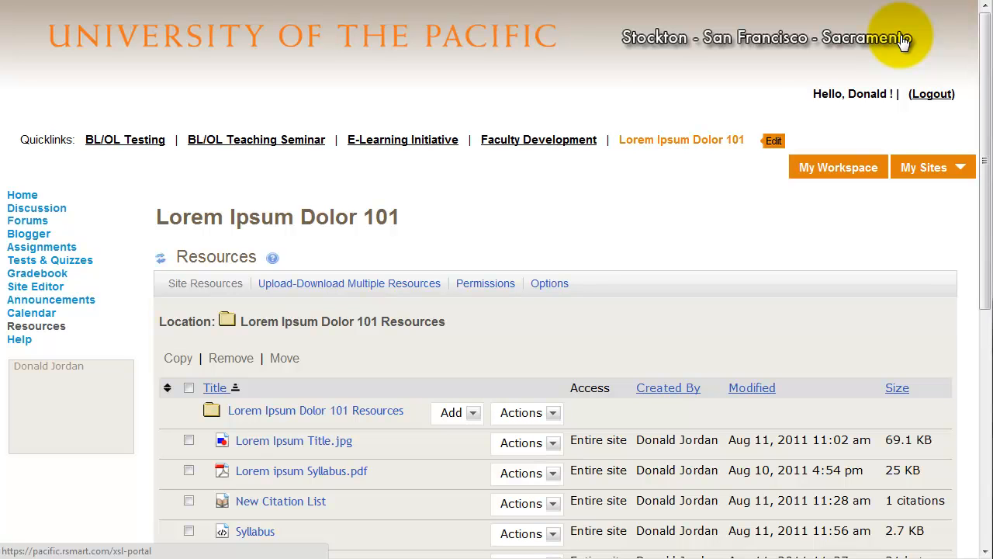
# - Create a folder named Week 1 in the root resources folder
pyautogui.click(477, 415)
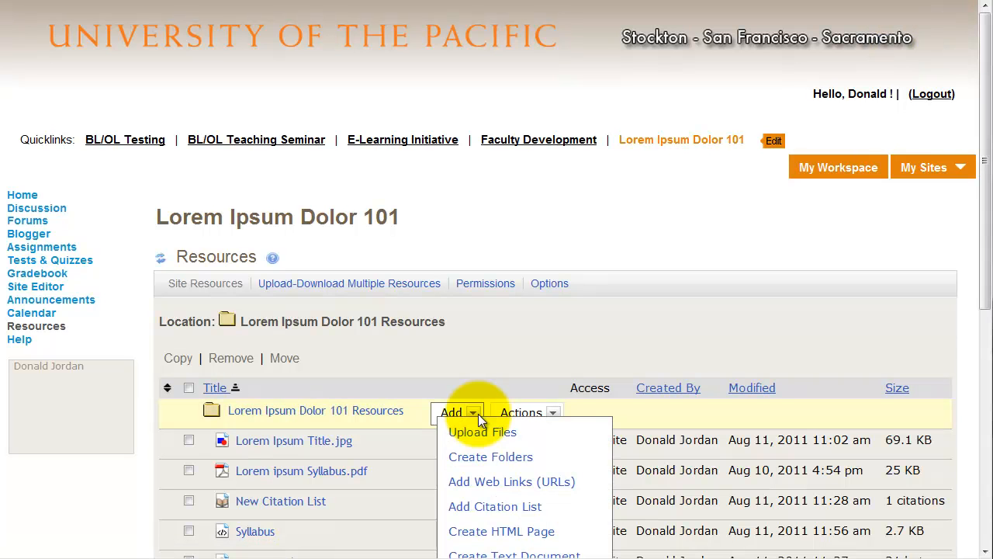
pyautogui.click(481, 456)
pyautogui.click(451, 392)
pyautogui.write('Week 1')
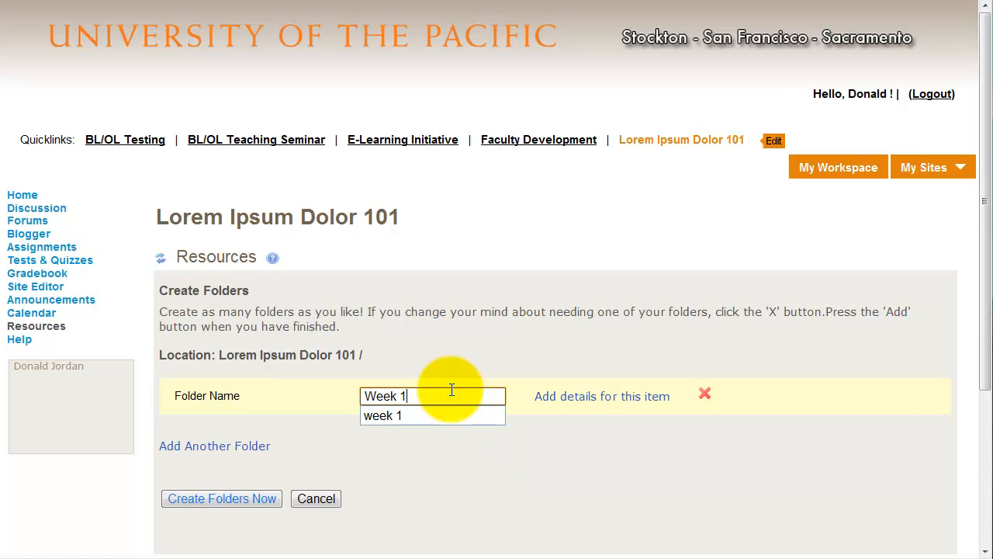
pyautogui.click(251, 501)
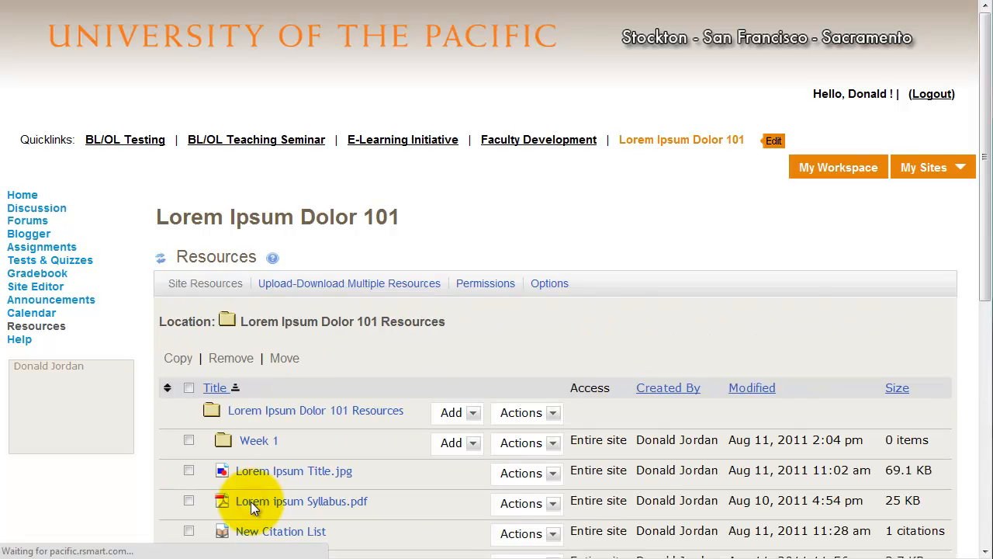
# - Create a folder named Week 2 in the root resources folder
pyautogui.scroll(-2, 250, 501)
pyautogui.click(476, 334)
pyautogui.click(487, 379)
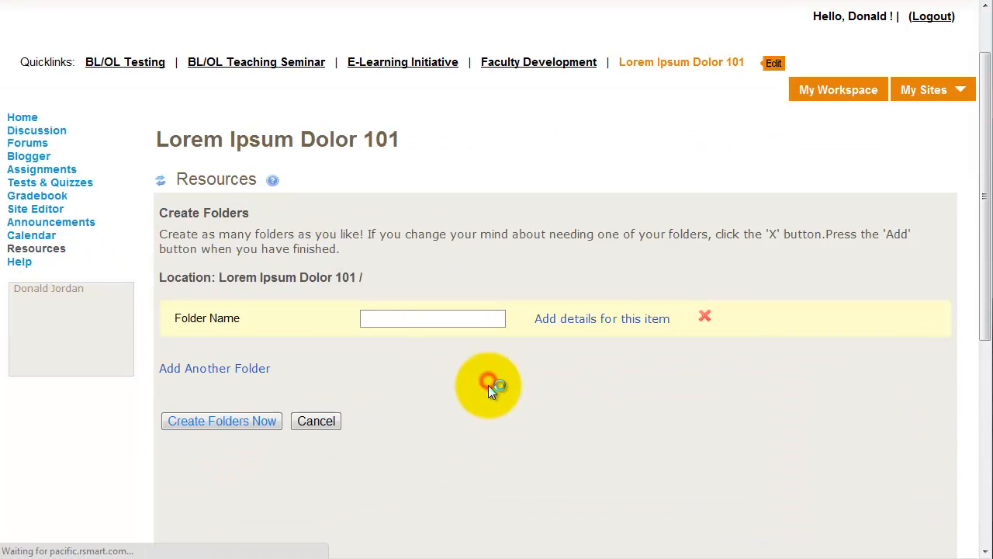
pyautogui.click(372, 394)
pyautogui.write('Week 2')
pyautogui.click(258, 497)
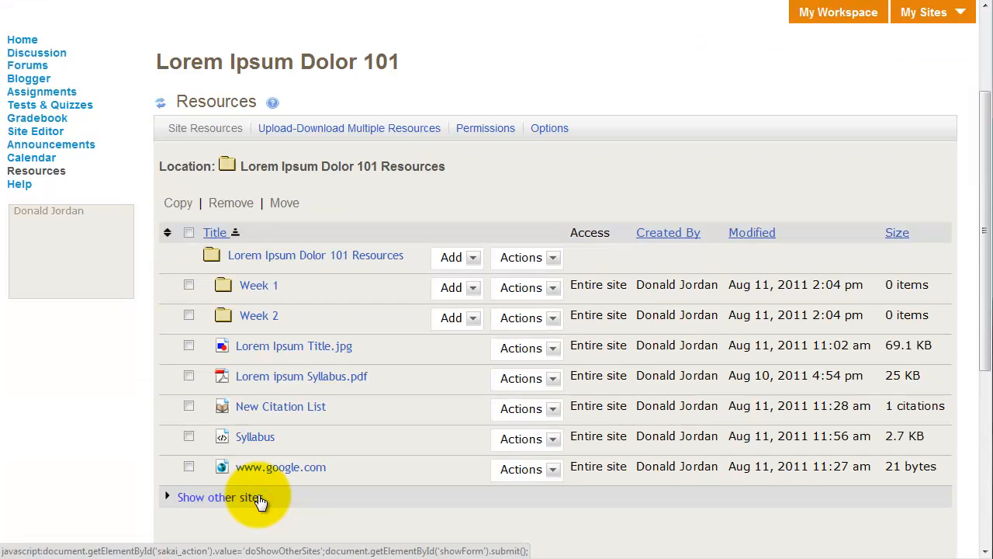
# - Move Lorem Ipsum Title.jpg from the root resources folder into the Week 1 folder
pyautogui.click(544, 349)
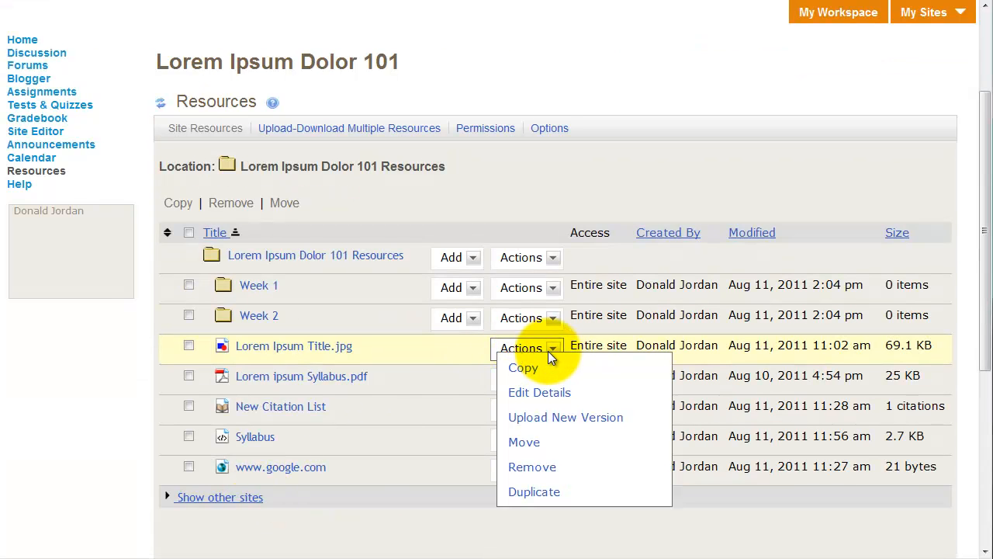
pyautogui.click(525, 443)
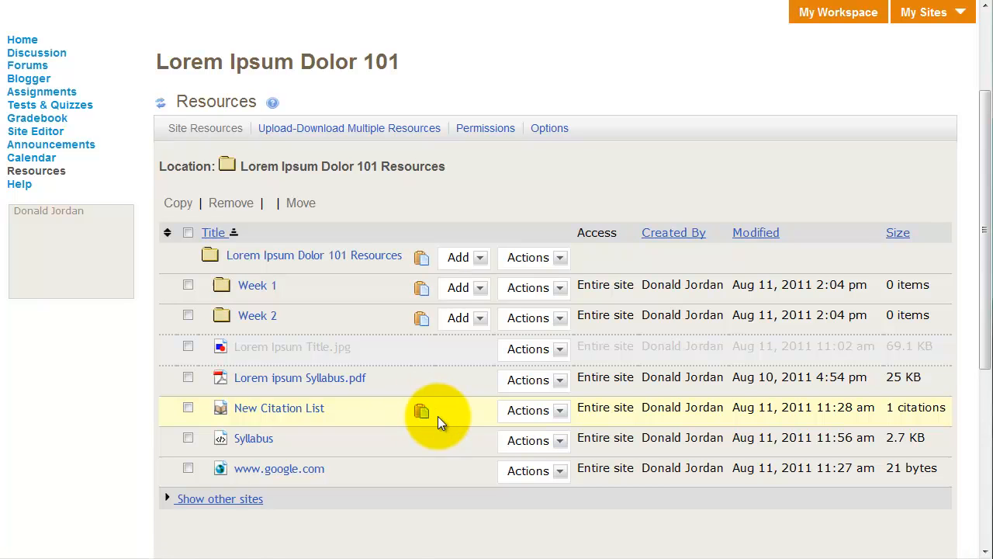
pyautogui.click(426, 290)
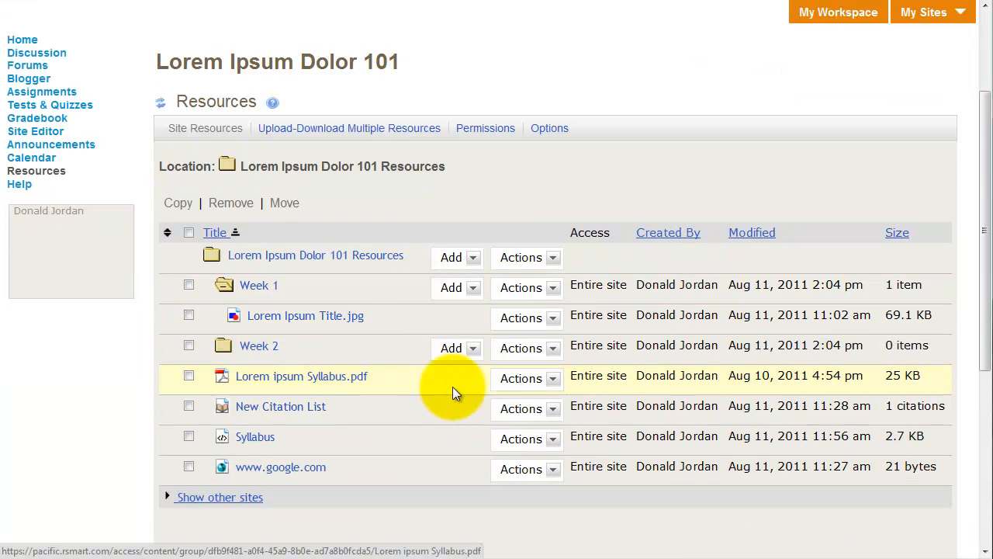
# - Move Lorem ipsum Syllabus.pdf from the root resources folder into the Week 2 folder
pyautogui.click(526, 380)
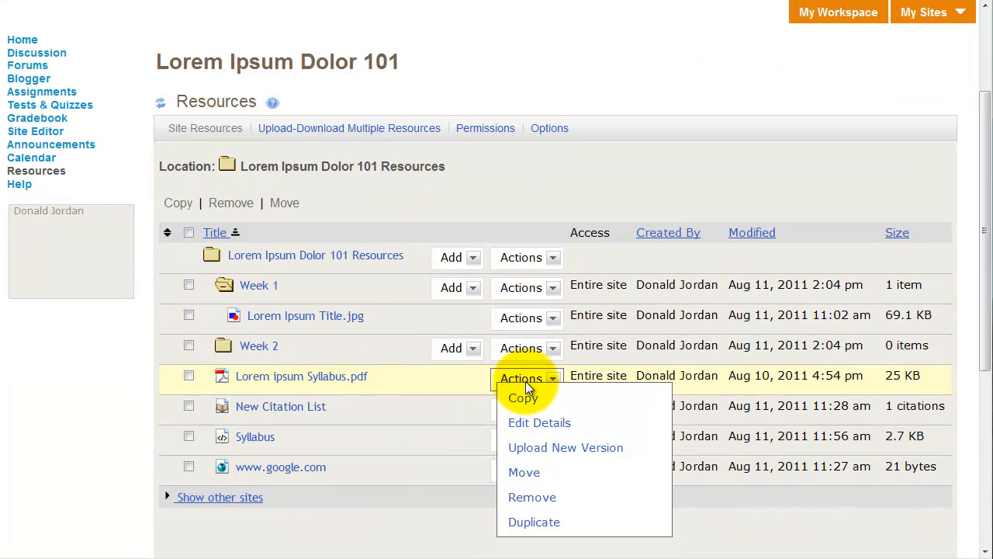
pyautogui.click(553, 472)
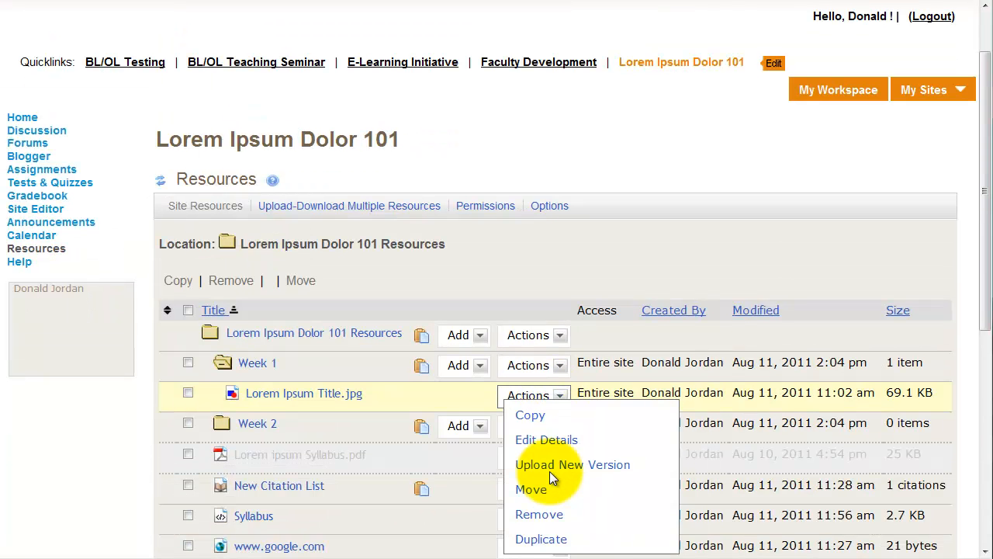
pyautogui.click(423, 428)
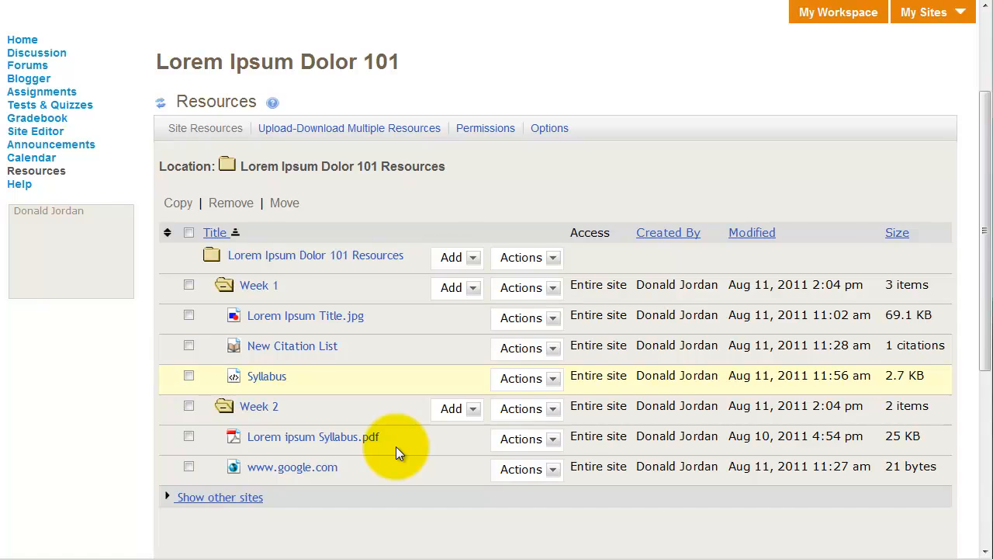
# - Open the site info display on the course home page for editing and select the broken image in its description
pyautogui.scroll(-2, 396, 447)
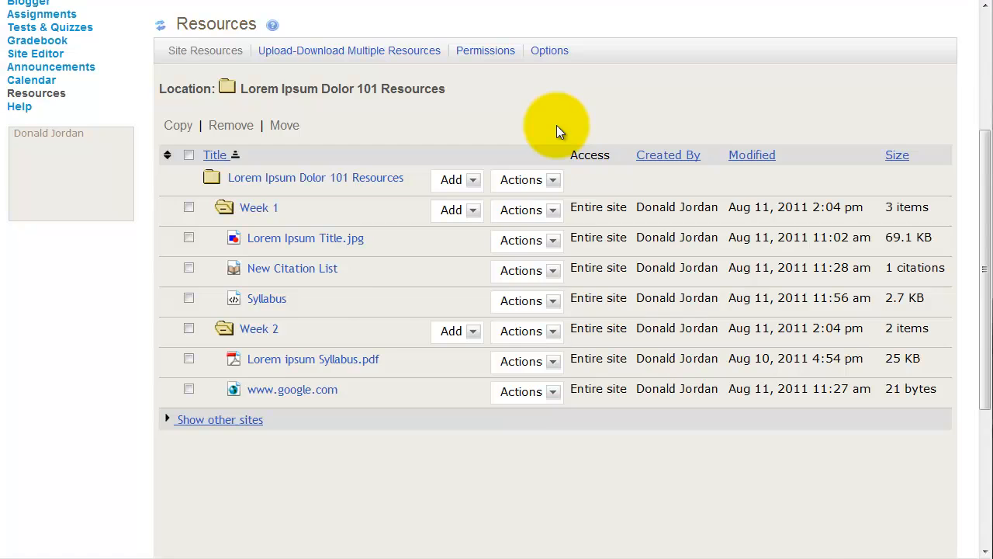
pyautogui.scroll(3, 557, 125)
pyautogui.click(23, 197)
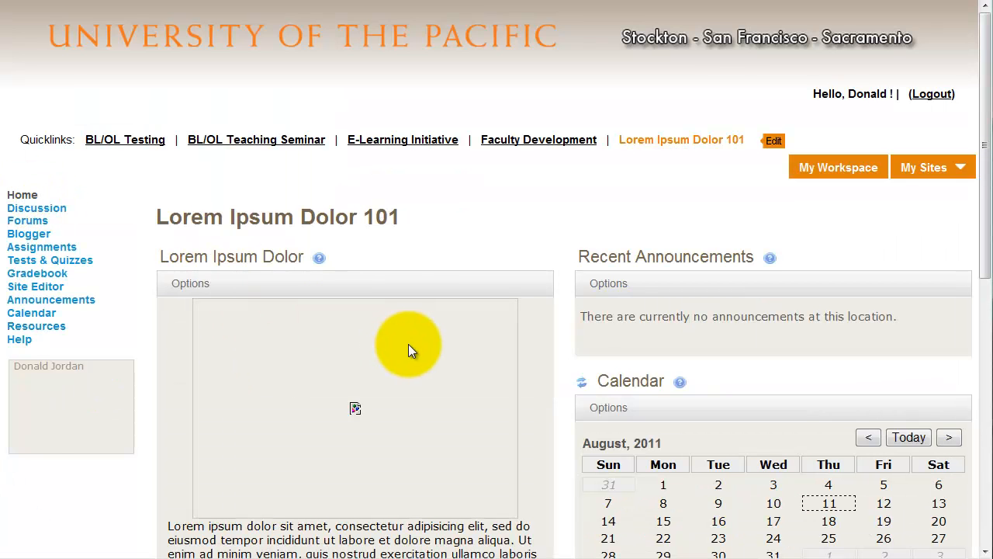
pyautogui.scroll(-1, 403, 346)
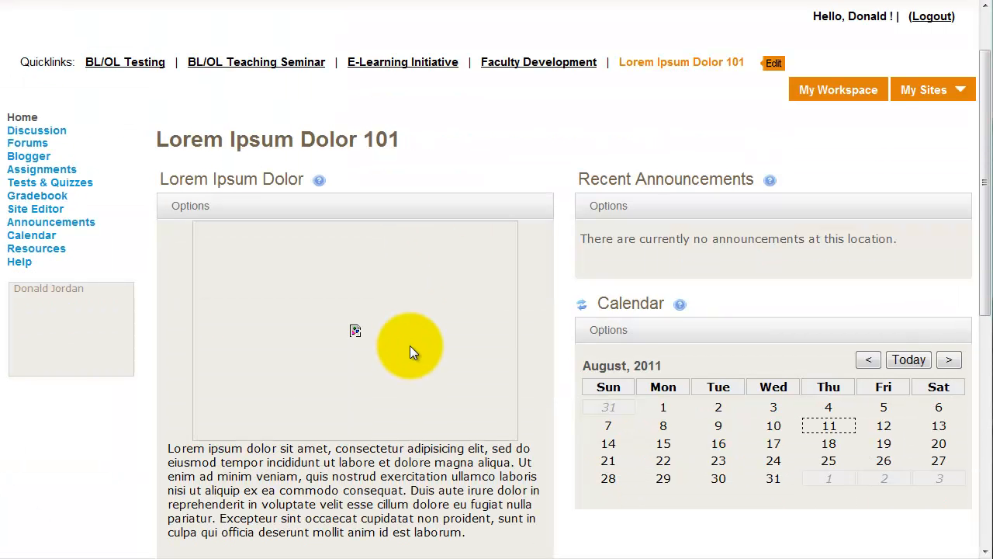
pyautogui.click(198, 215)
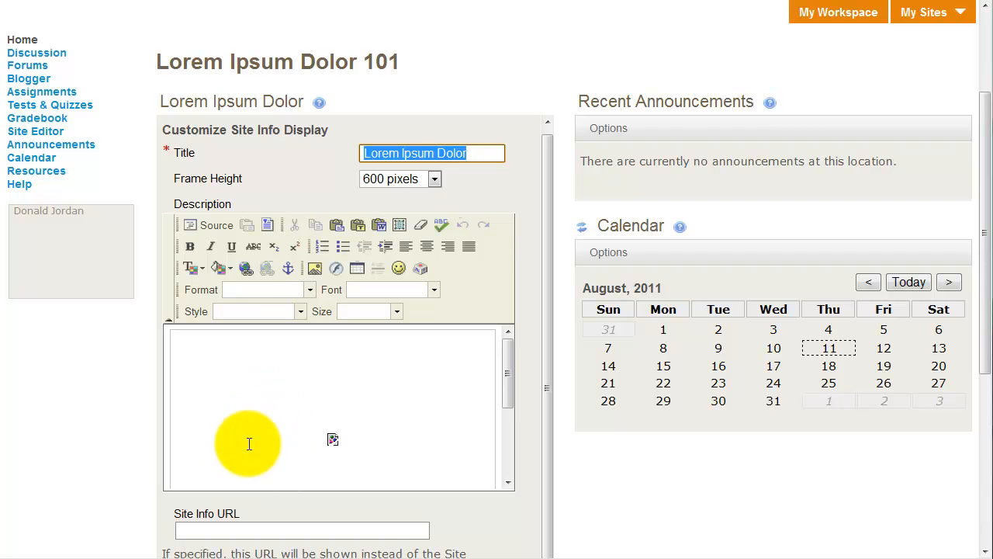
pyautogui.click(285, 412)
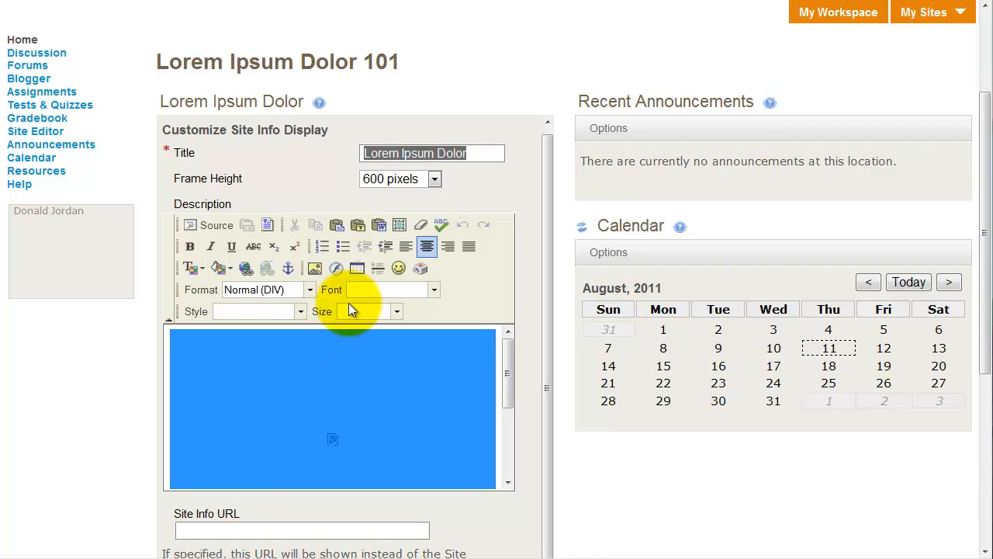
# - Relink the selected image to the title picture in the Week 1 folder, set its width to 350, and update the site info display
pyautogui.click(312, 269)
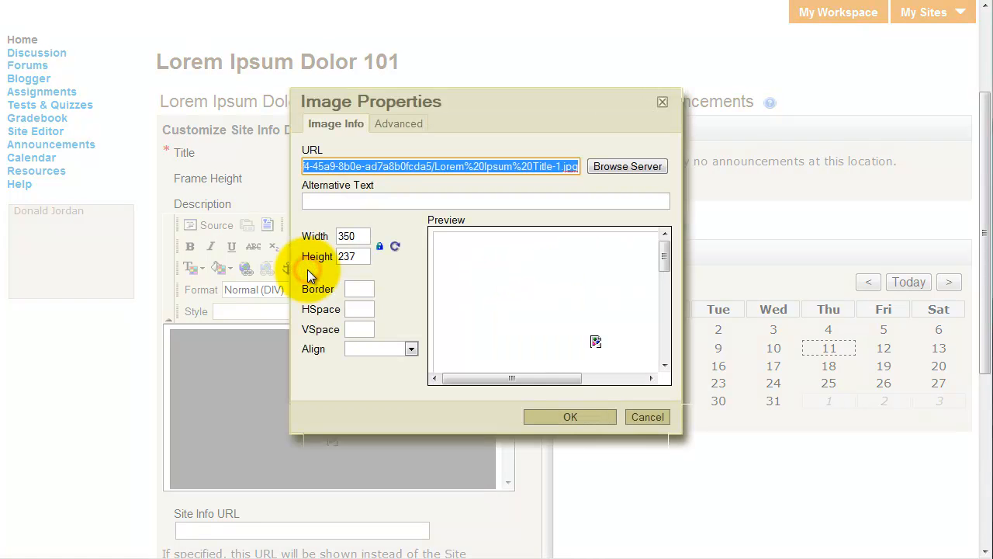
pyautogui.click(645, 167)
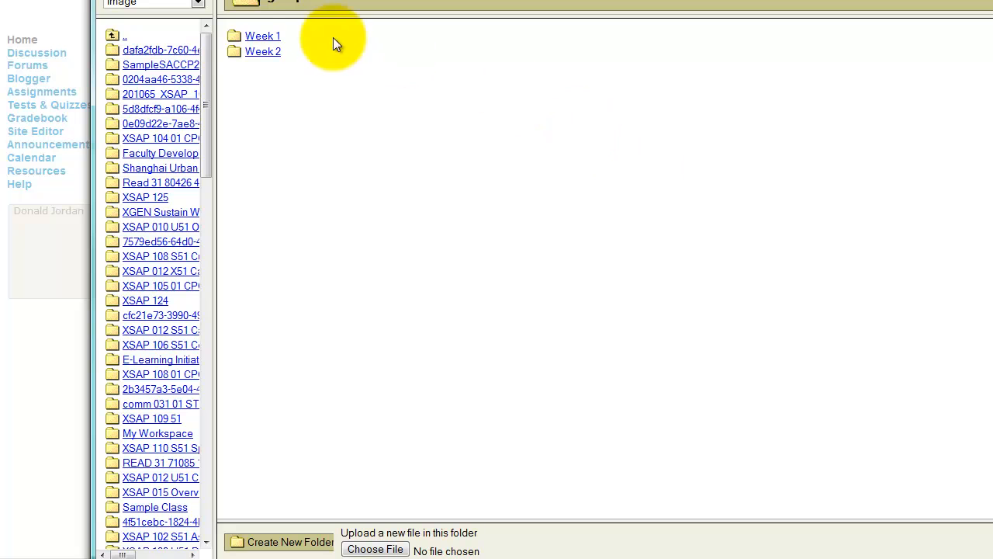
pyautogui.click(260, 37)
pyautogui.click(287, 37)
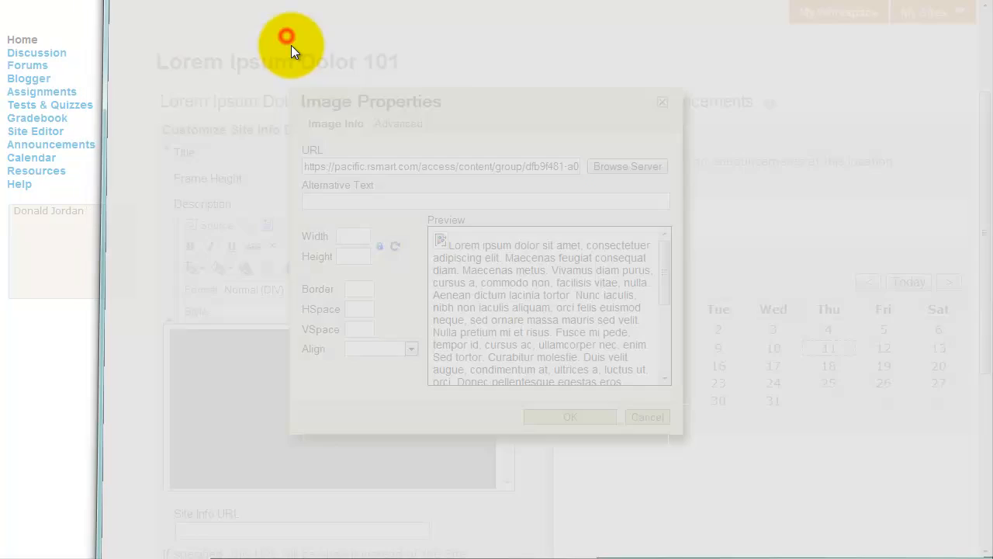
pyautogui.click(314, 237)
pyautogui.write('350')
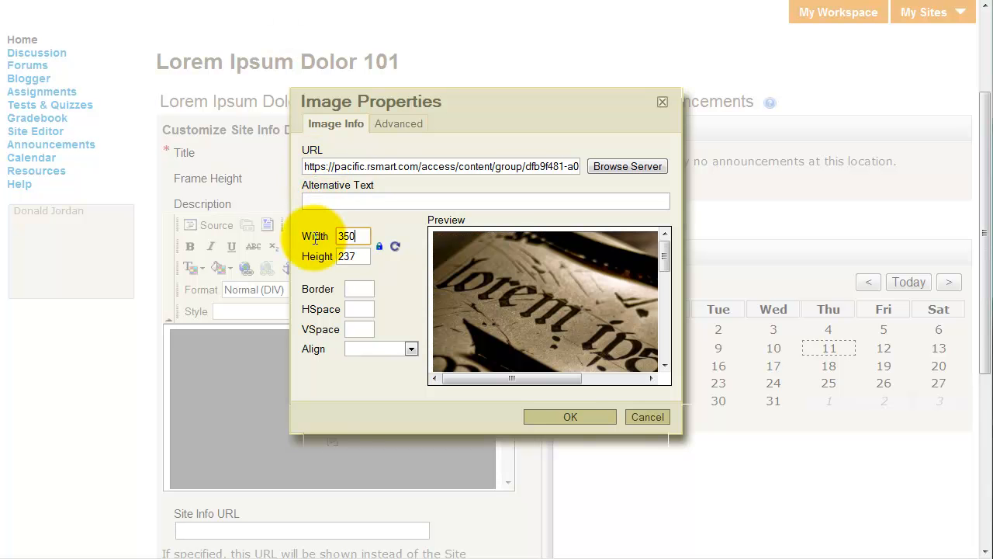
pyautogui.click(569, 419)
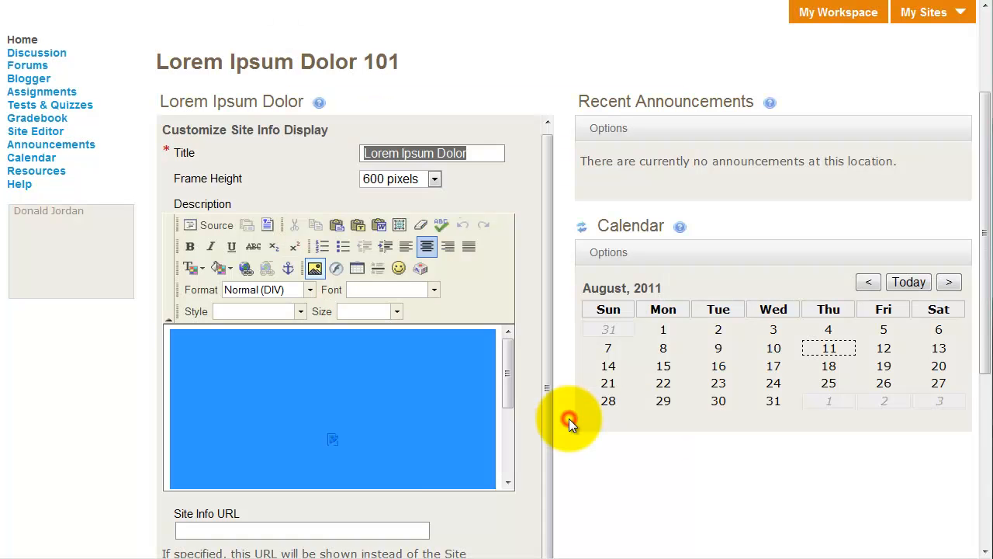
pyautogui.scroll(-3, 520, 439)
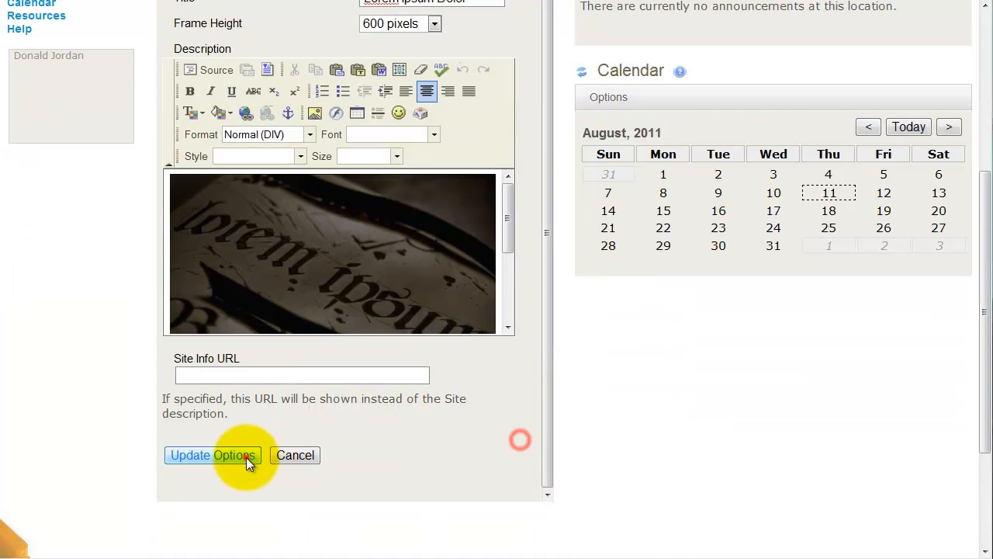
pyautogui.click(246, 457)
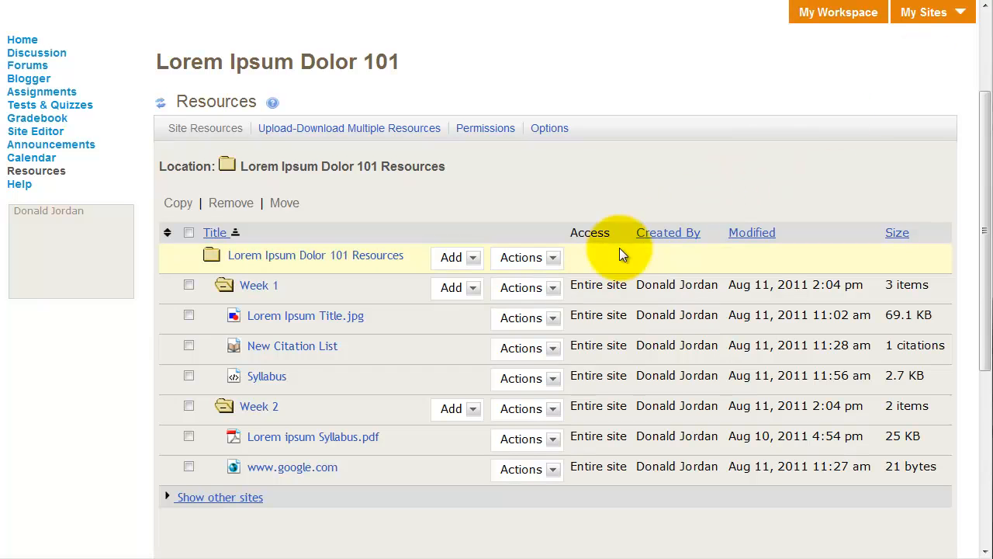
# - Open the Week 1 folder's details in the resources and review its access, visibility dates and folder information
pyautogui.click(555, 290)
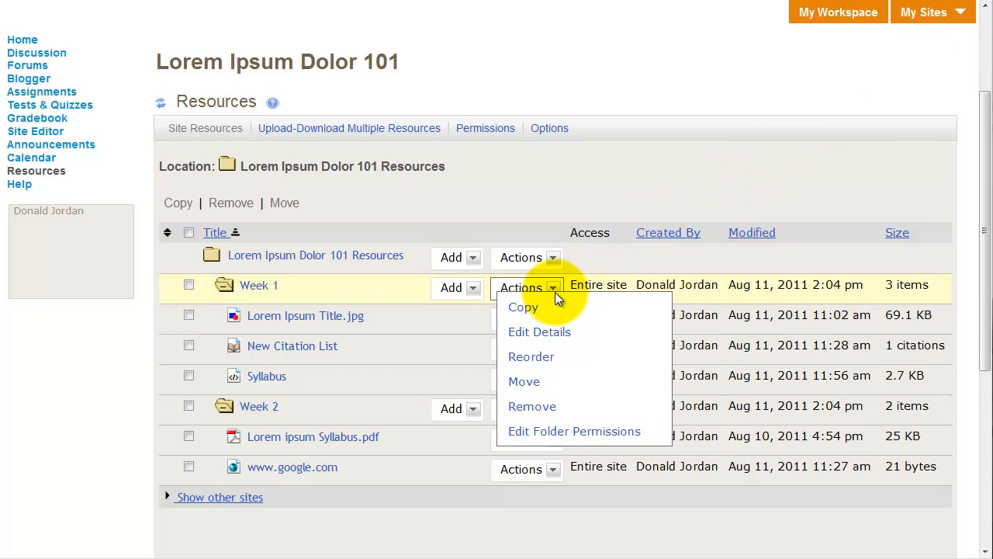
pyautogui.click(552, 342)
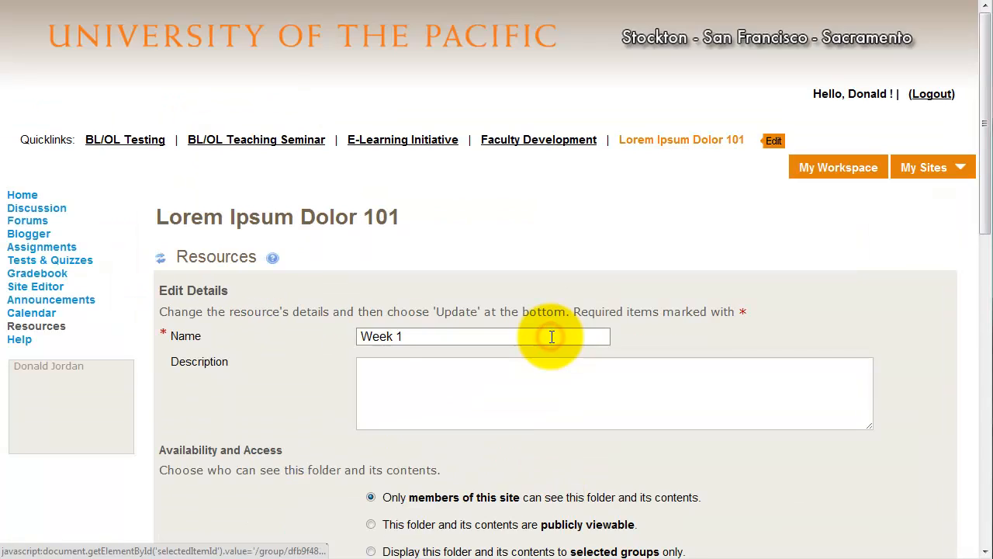
pyautogui.scroll(-1, 553, 333)
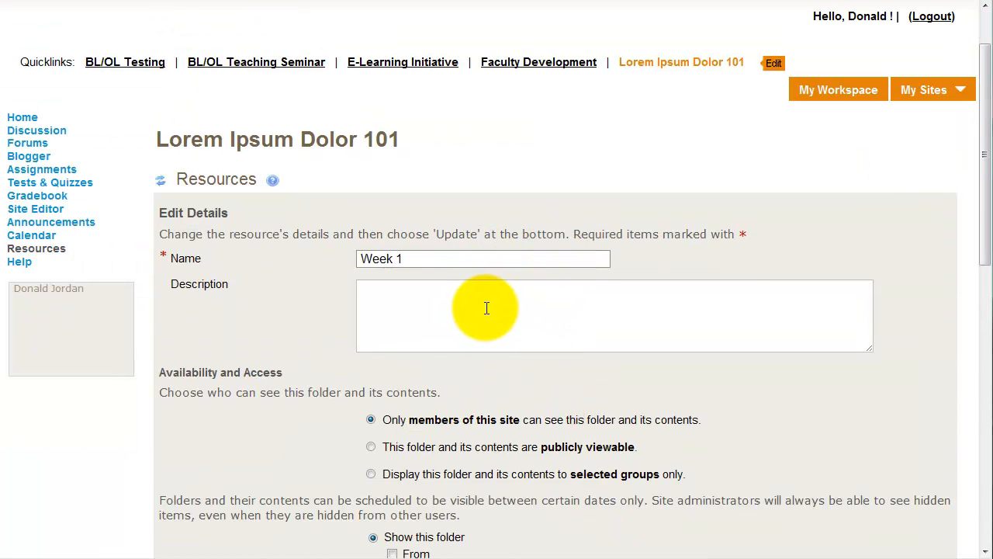
pyautogui.scroll(-2, 489, 306)
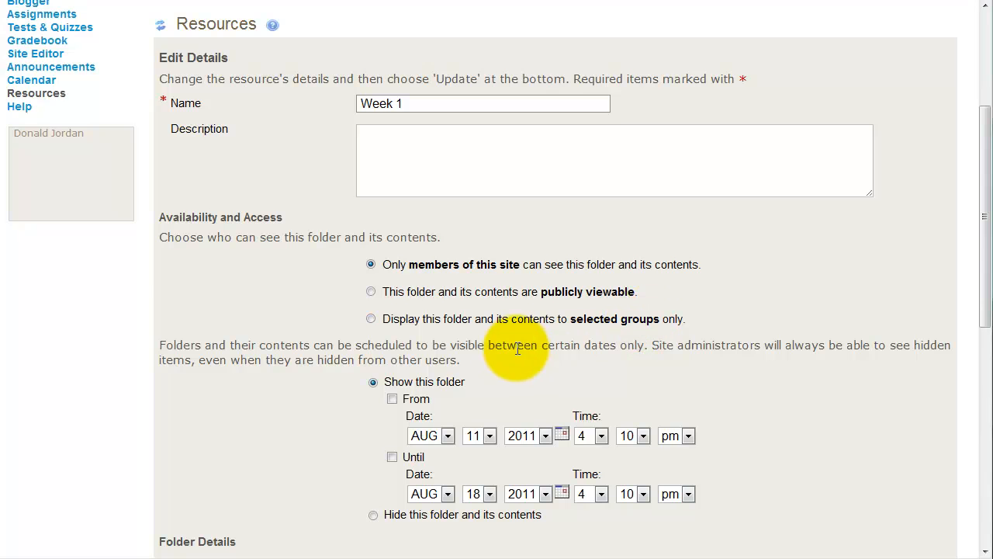
pyautogui.scroll(-2, 468, 368)
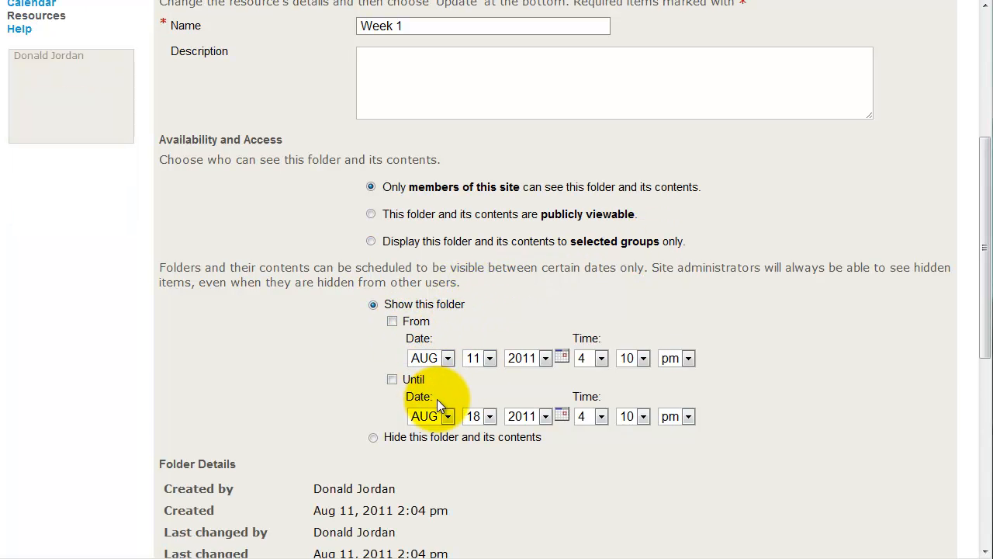
pyautogui.scroll(-2, 403, 366)
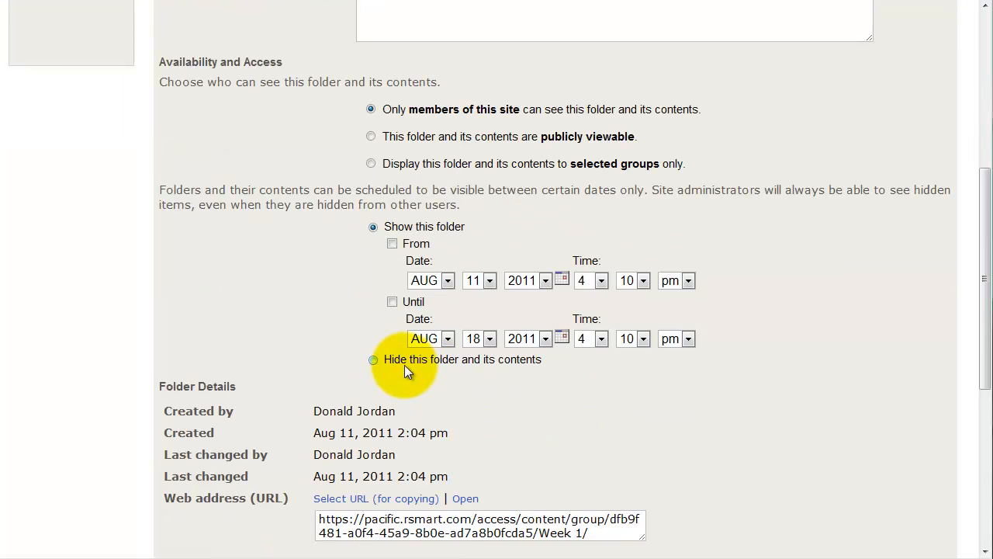
pyautogui.scroll(-4, 404, 371)
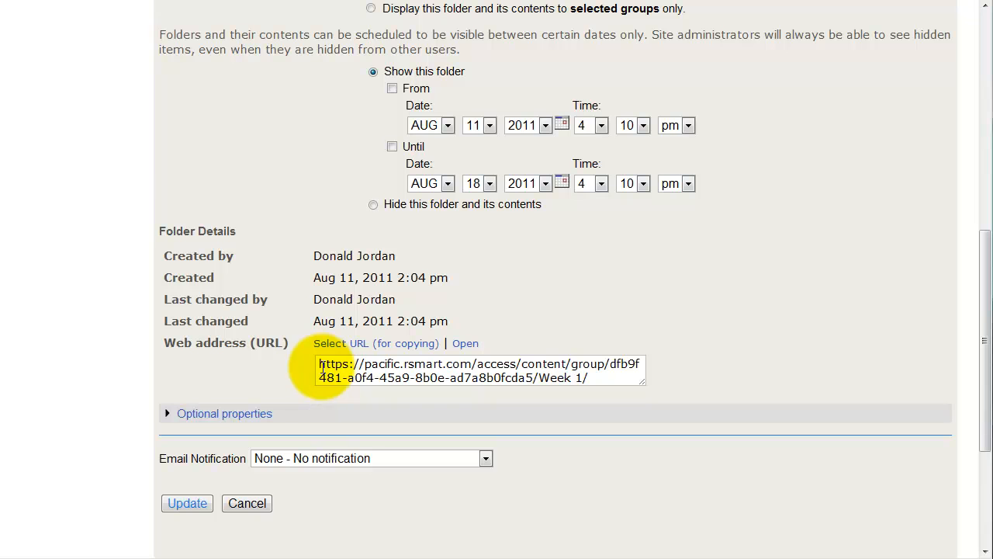
# - Copy the full web address of the Week 1 folder from its details
pyautogui.moveTo(320, 365); pyautogui.dragTo(590, 379)
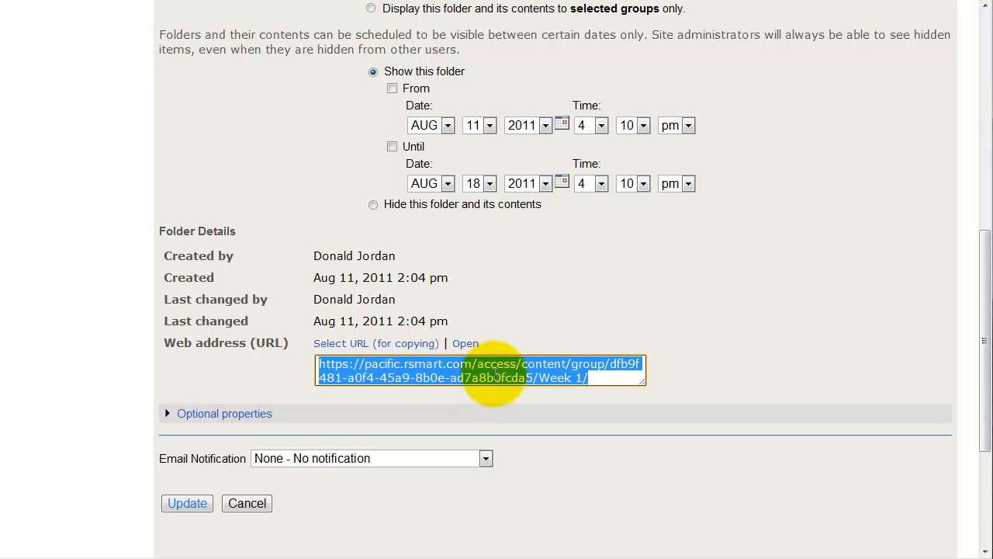
pyautogui.rightClick(452, 368)
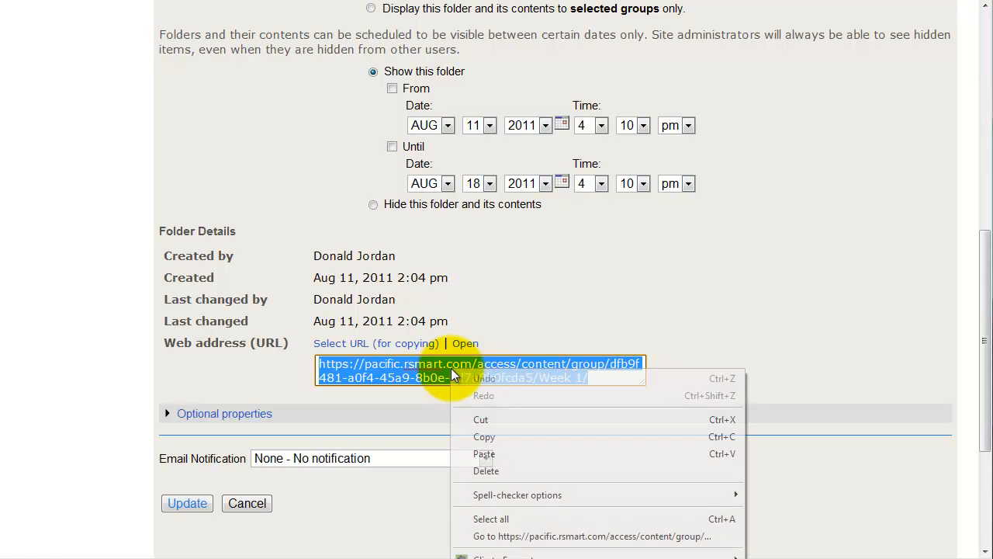
pyautogui.click(508, 431)
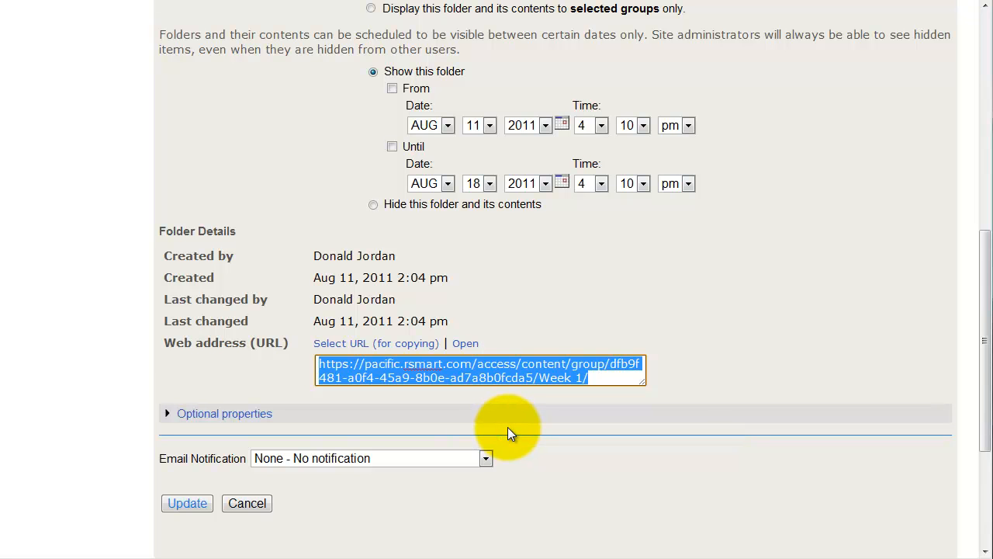
# - Expand the optional properties of the Week 1 folder and examine the available metadata fields
pyautogui.scroll(-2, 582, 411)
pyautogui.click(233, 342)
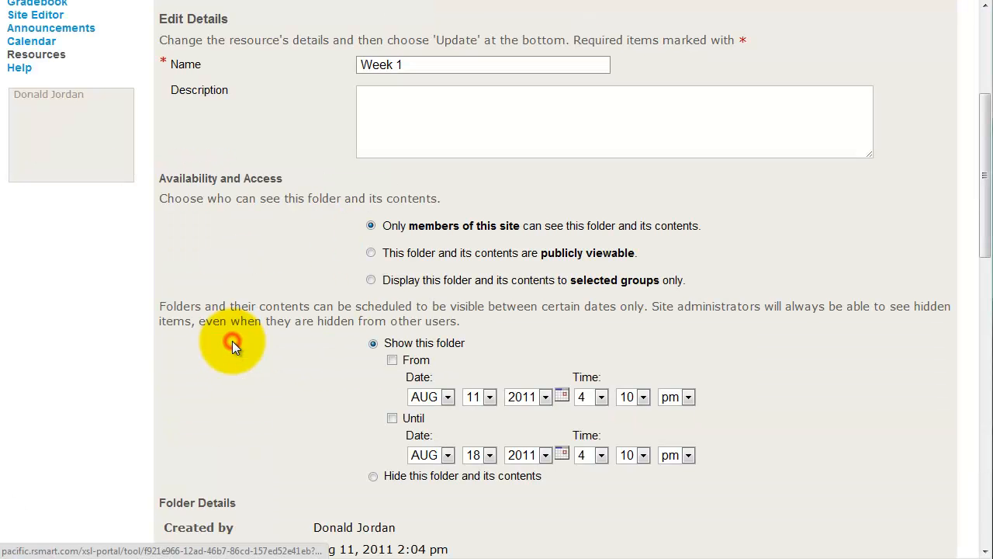
pyautogui.scroll(-5, 450, 326)
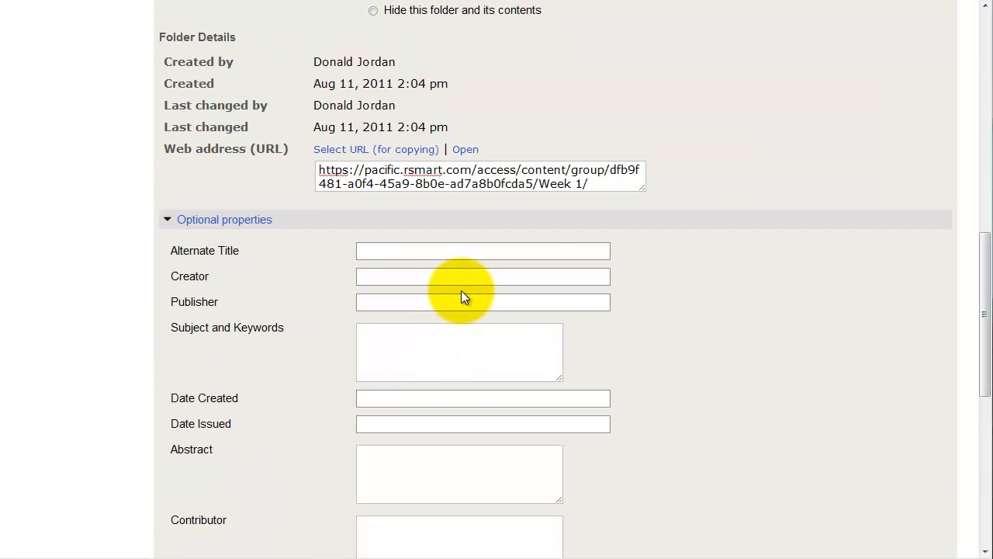
pyautogui.scroll(-2, 489, 310)
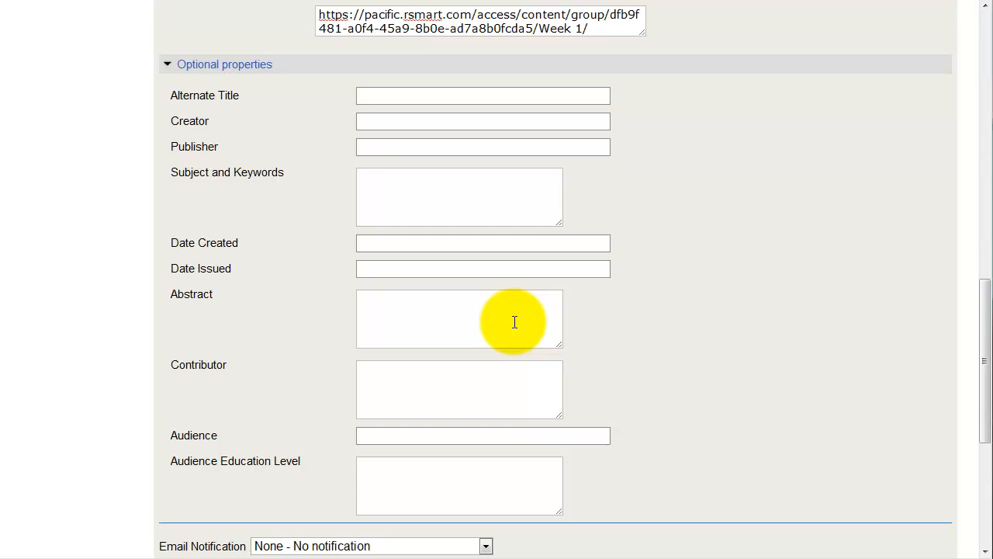
pyautogui.scroll(-3, 514, 322)
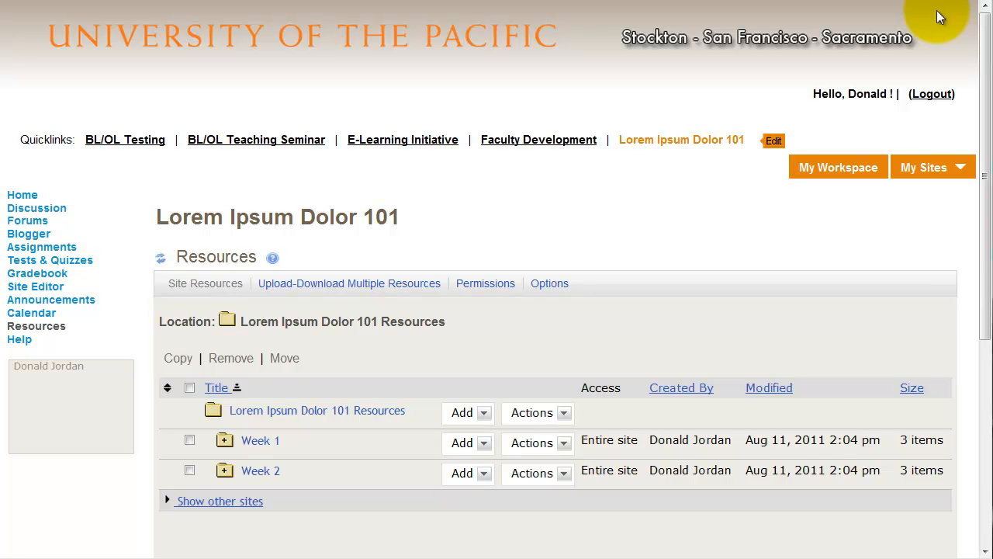
# - Expand the Week 2 folder to view its files and open the course's Assignments tool
pyautogui.click(224, 470)
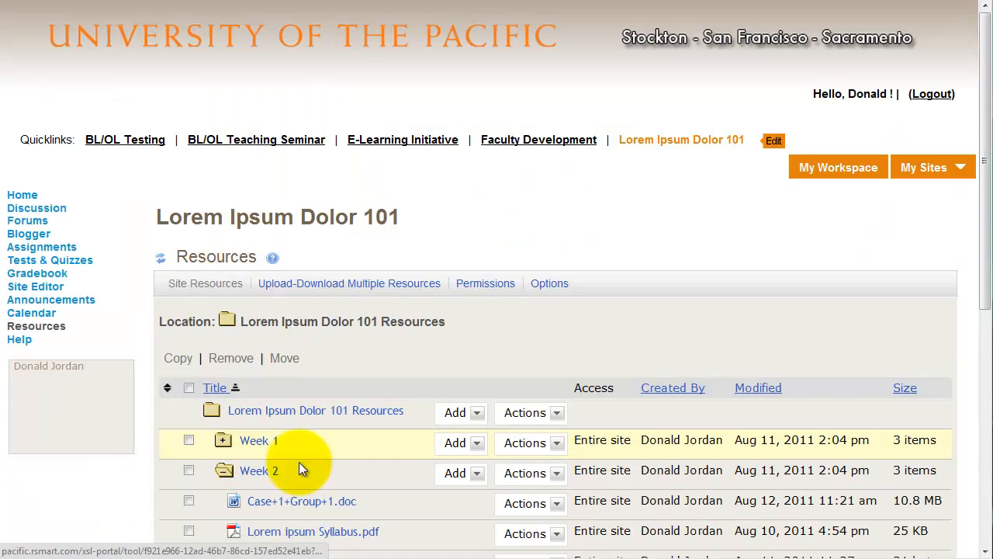
pyautogui.scroll(-1, 307, 469)
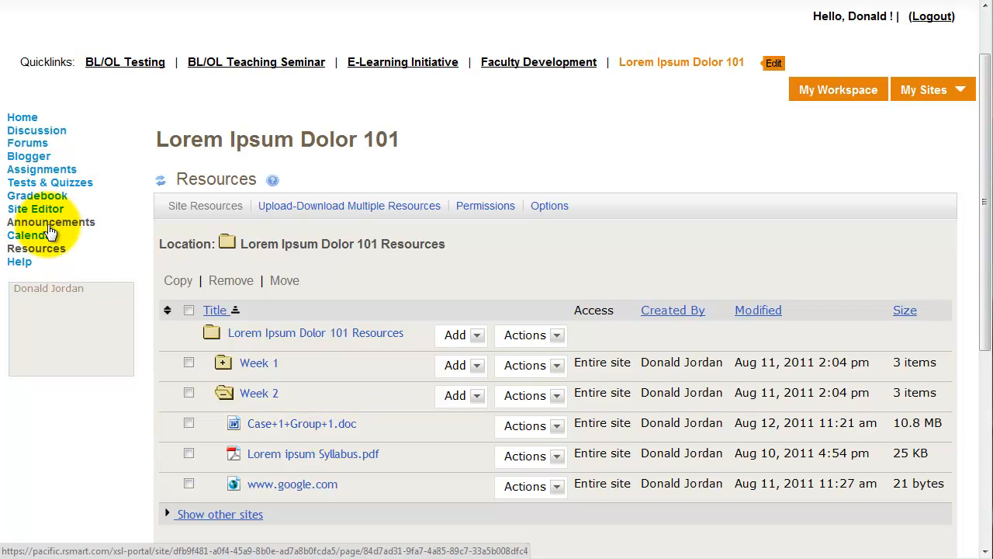
pyautogui.click(52, 170)
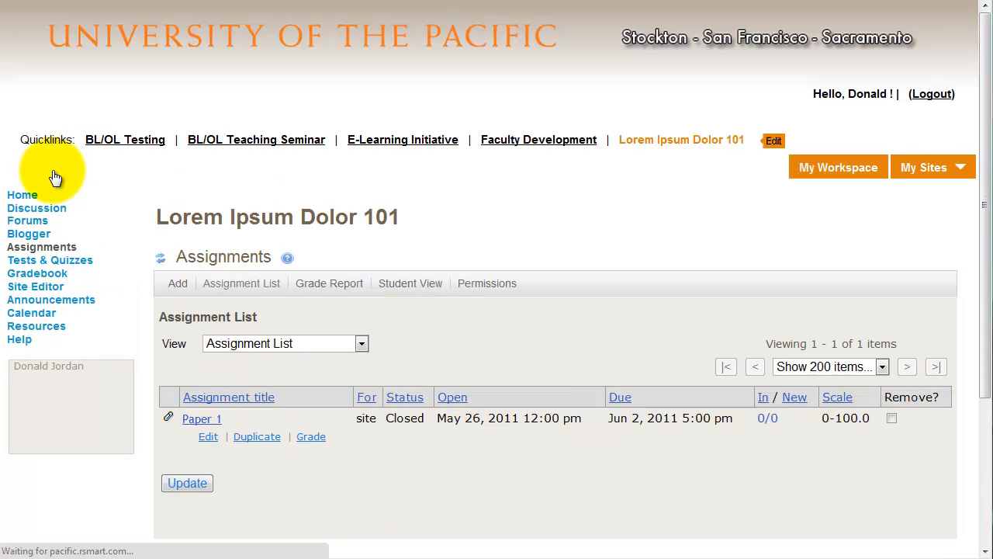
# - Open the Paper 1 assignment for editing and bring up its attachment management
pyautogui.click(208, 438)
pyautogui.scroll(-6, 205, 443)
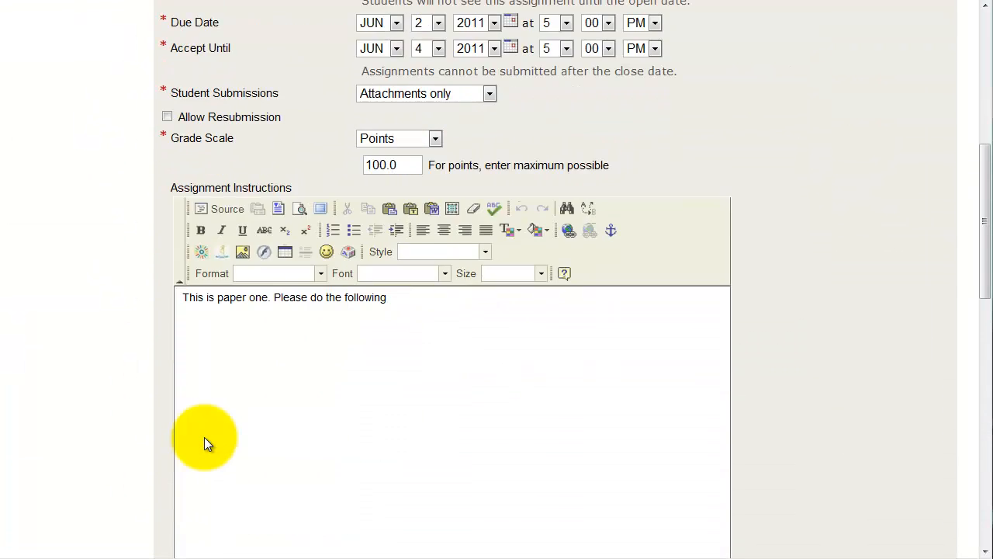
pyautogui.scroll(-10, 204, 437)
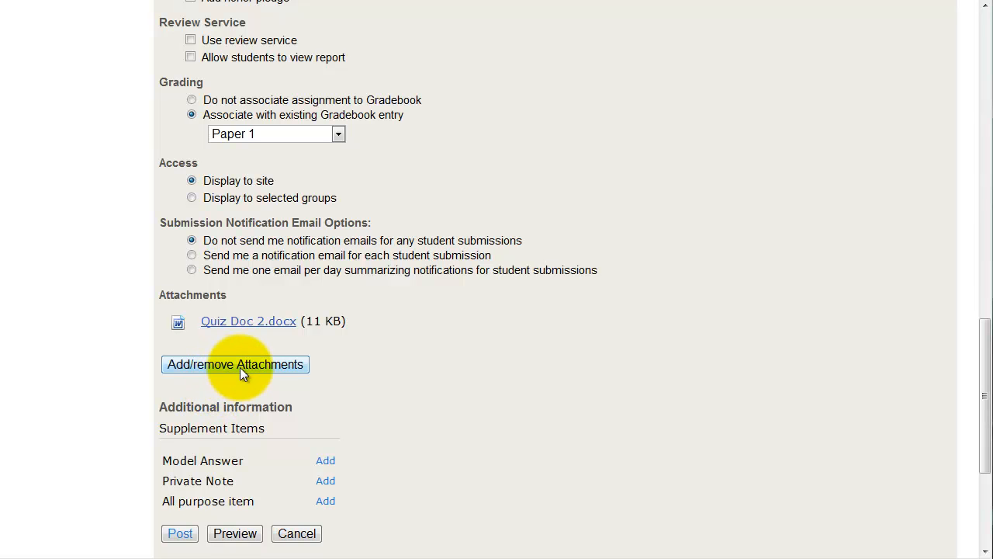
pyautogui.click(246, 367)
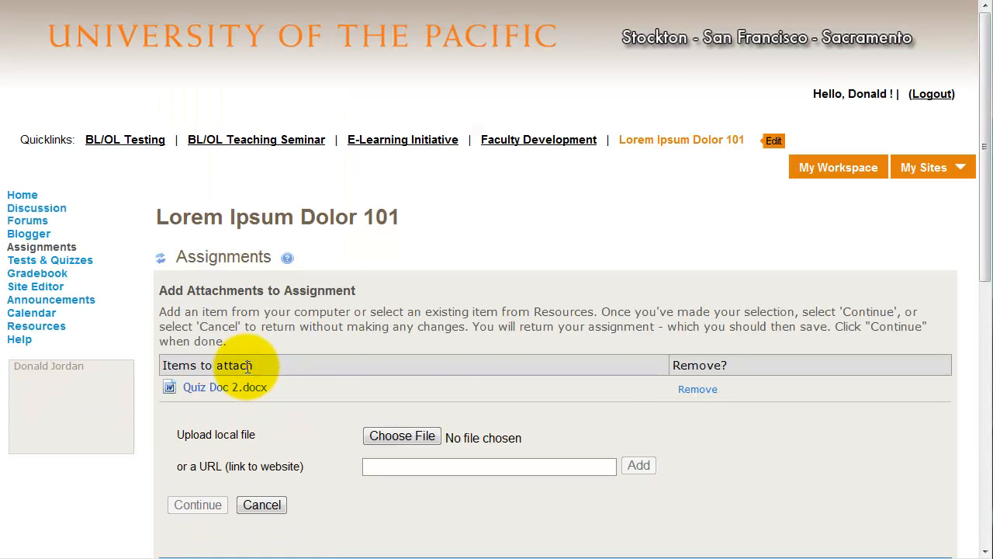
# - Attach a copy of Case+1+Group+1.doc from the Week 2 resources folder to Paper 1 and check the attachments list
pyautogui.scroll(-2, 248, 366)
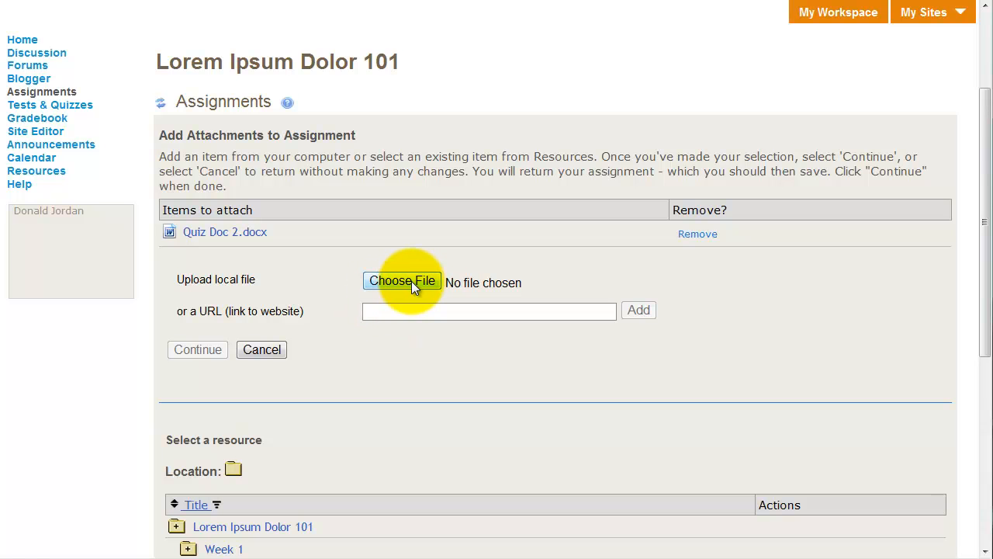
pyautogui.scroll(-3, 412, 281)
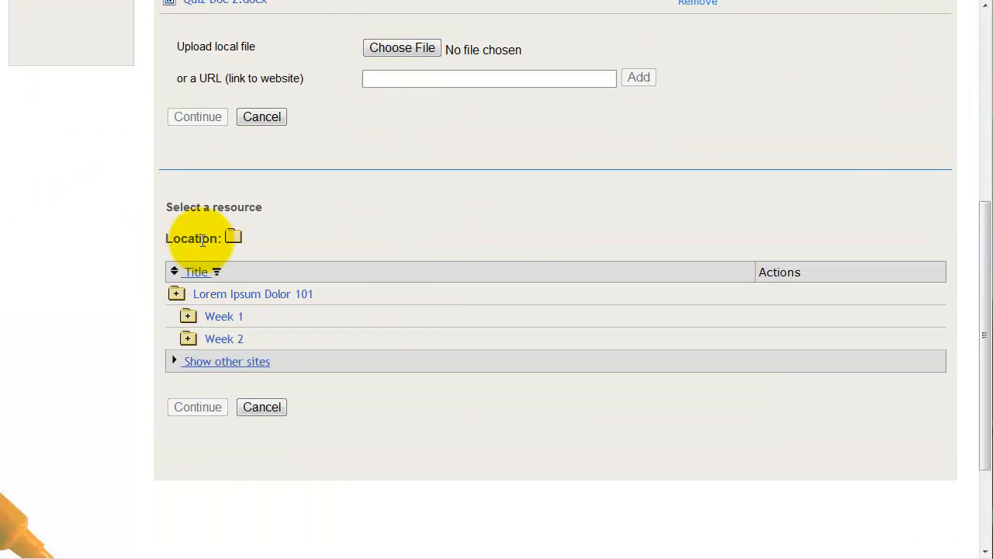
pyautogui.click(188, 340)
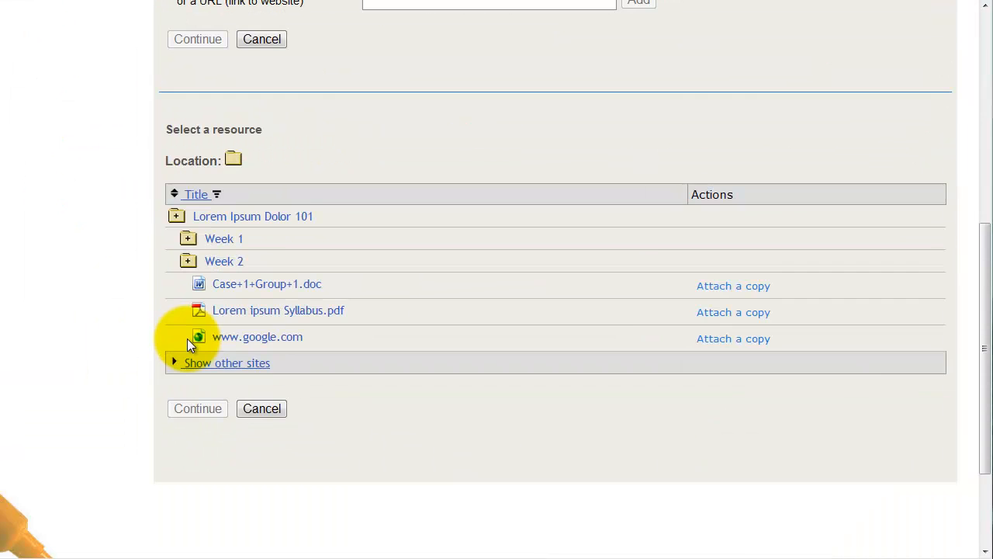
pyautogui.click(277, 287)
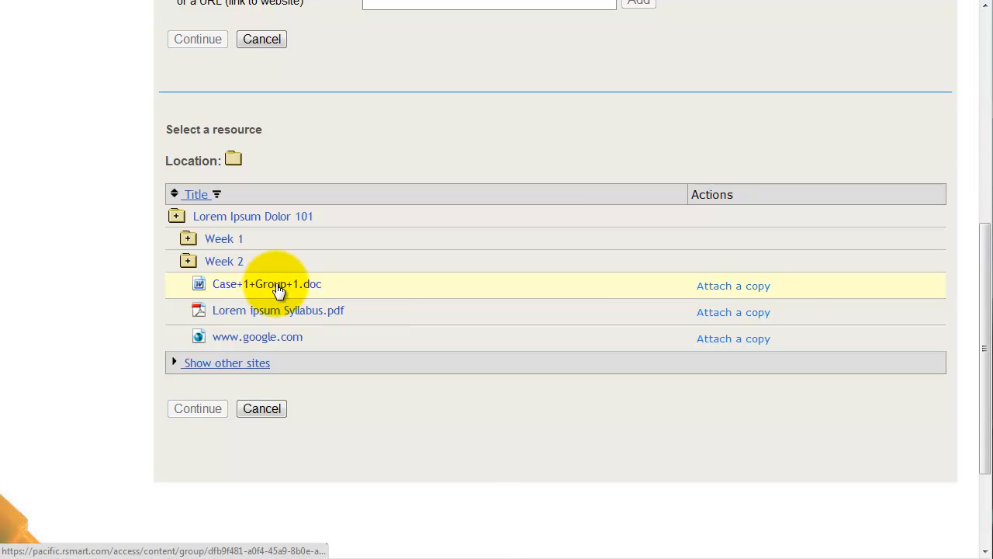
pyautogui.click(756, 287)
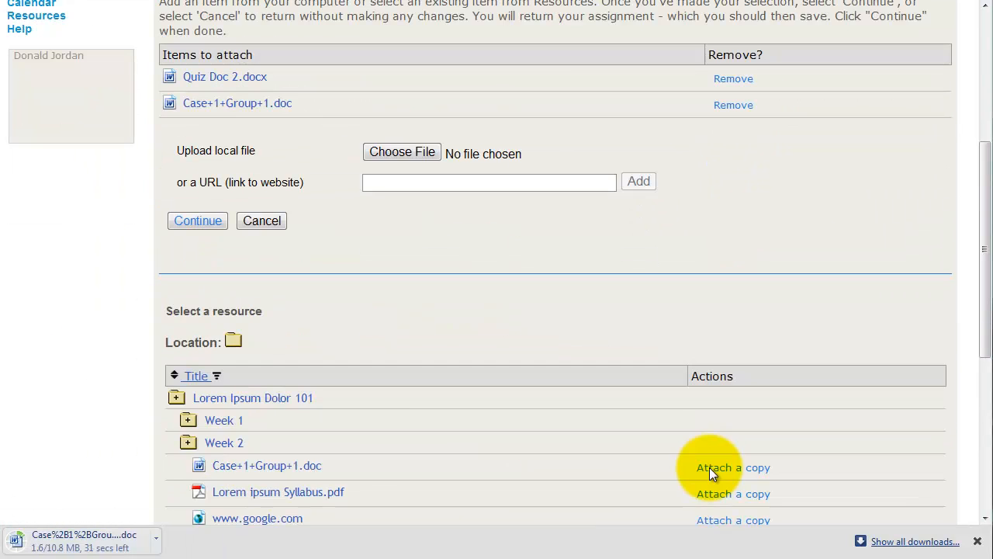
pyautogui.click(204, 221)
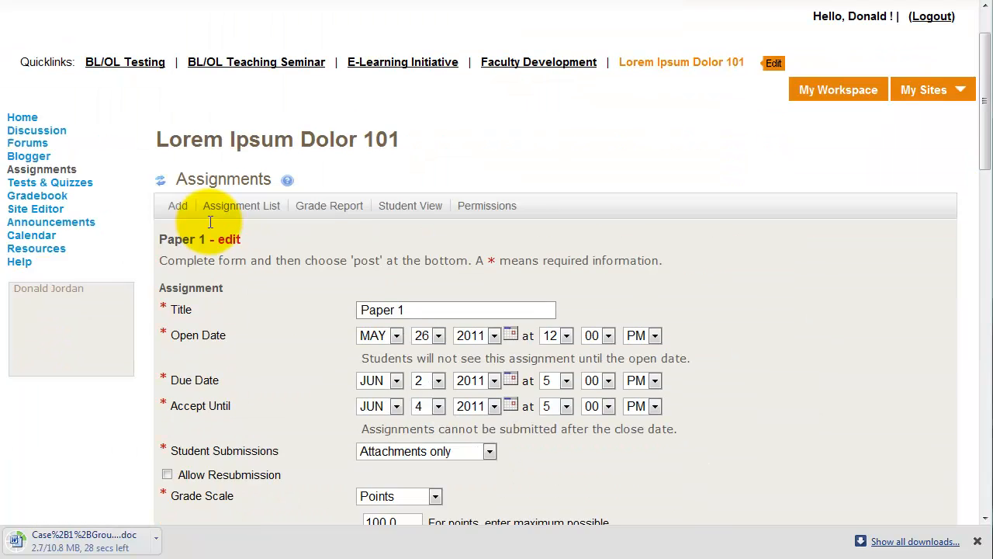
pyautogui.scroll(-10, 204, 221)
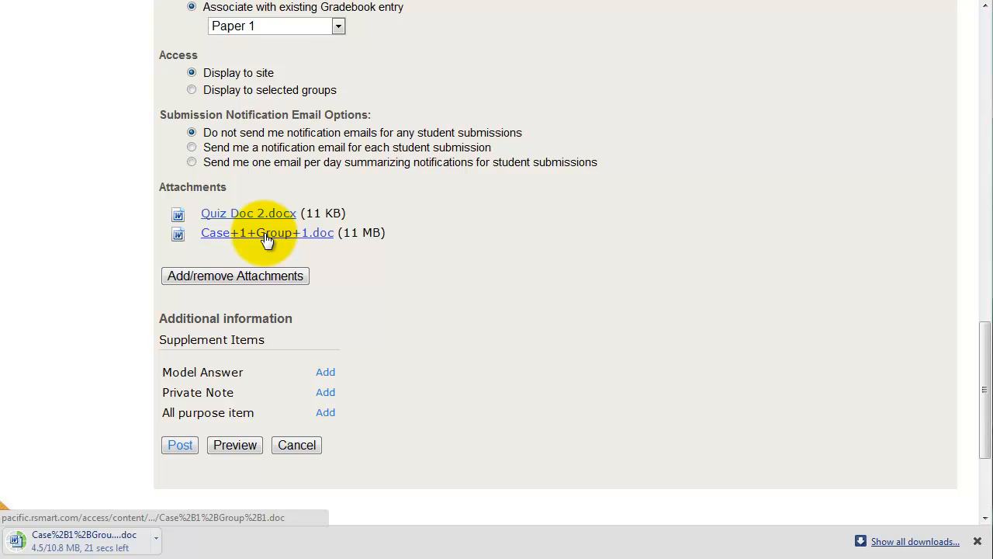
# - Add a new line reading "Case 1" below the existing text in the assignment instructions
pyautogui.scroll(8, 266, 239)
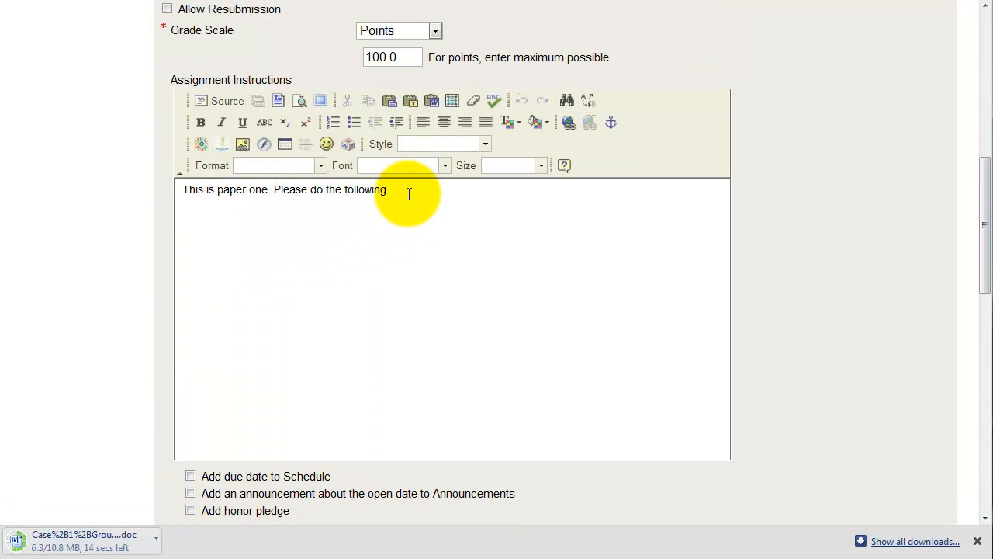
pyautogui.click(409, 200)
pyautogui.press('Return')
pyautogui.write('Case 1')
# - Start a link on the "Case 1" text and browse the server to the Week 2 folder
pyautogui.moveTo(214, 215); pyautogui.dragTo(179, 215)
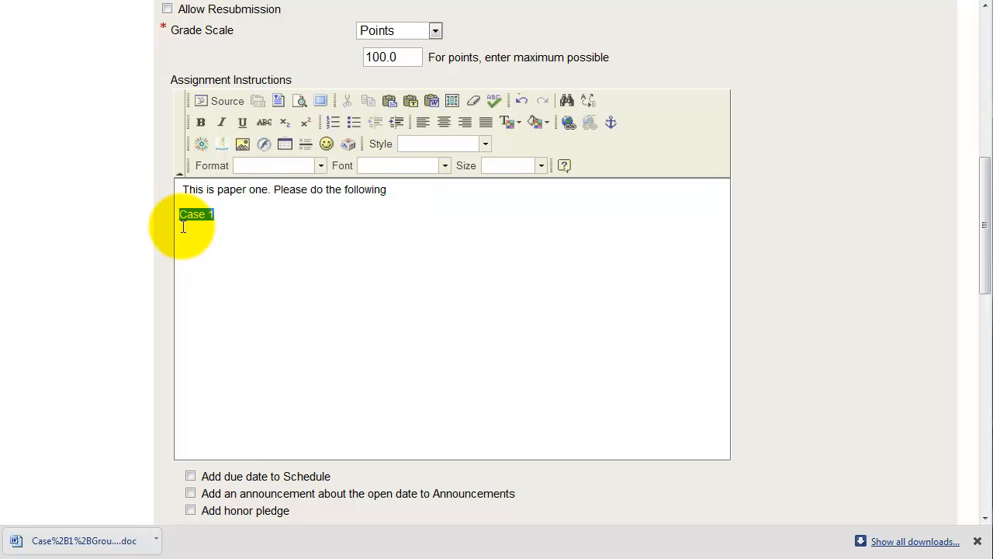
pyautogui.click(574, 127)
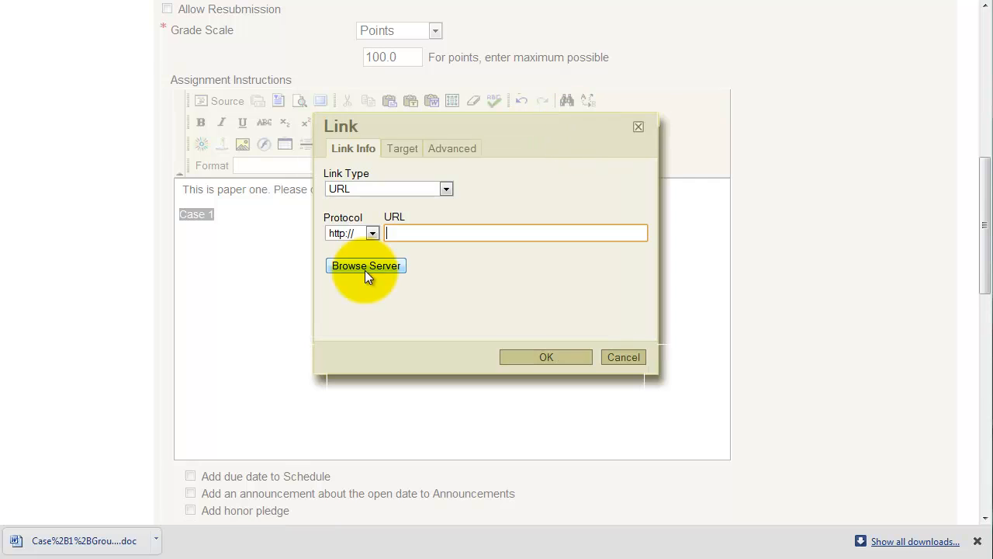
pyautogui.click(365, 270)
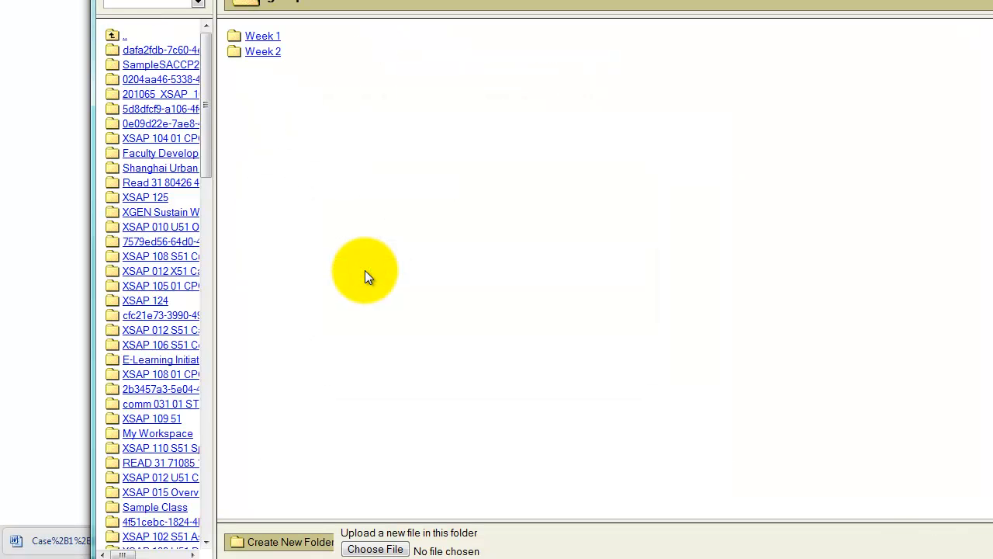
pyautogui.click(268, 52)
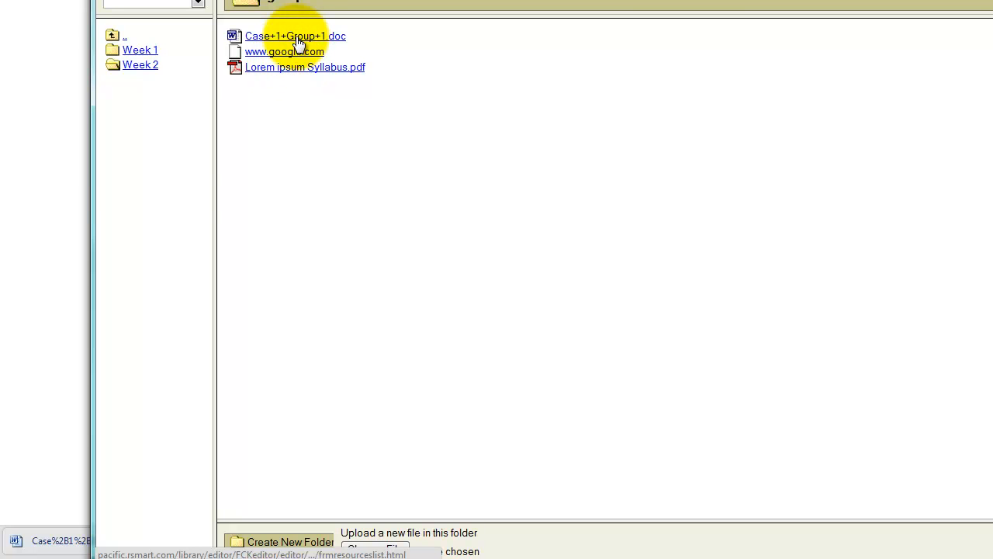
# - Look through the BOLTL 101 site's Content folder and link the "Case 1" text to a resource file on the server
pyautogui.click(113, 36)
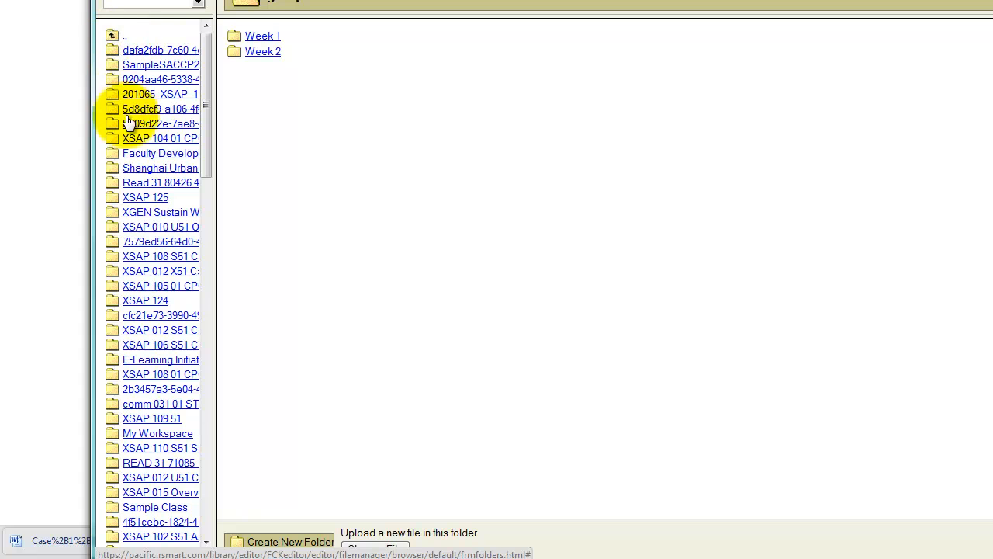
pyautogui.scroll(-7, 147, 488)
pyautogui.click(146, 373)
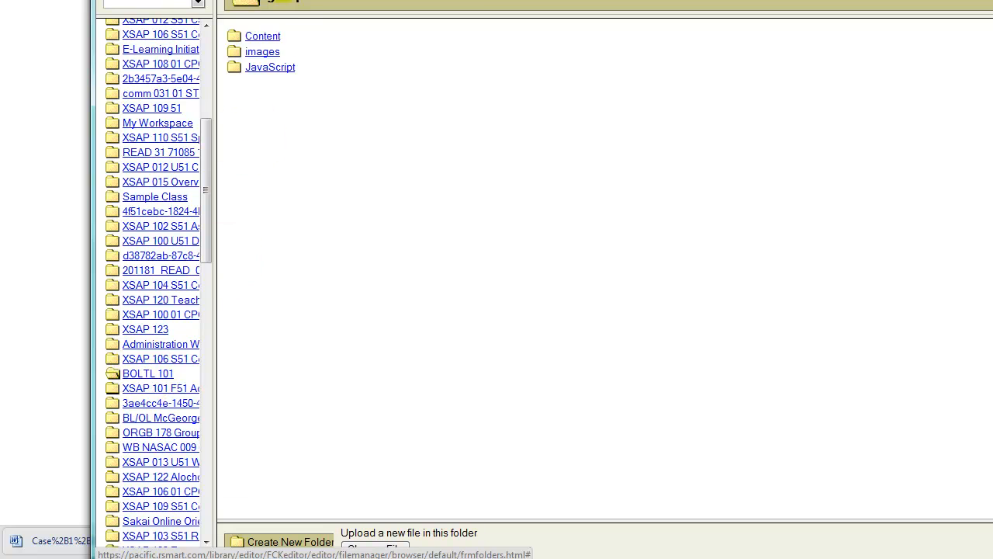
pyautogui.click(262, 36)
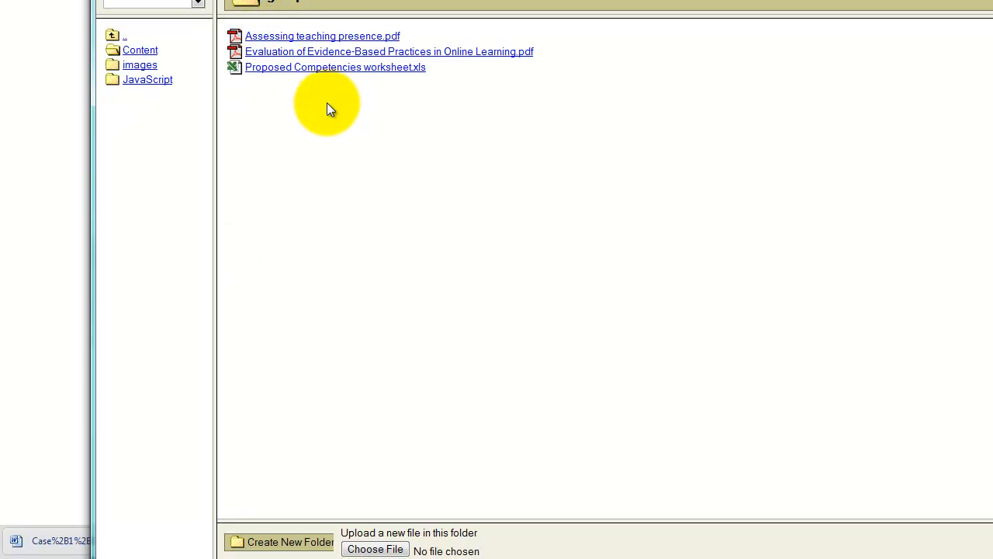
pyautogui.click(326, 52)
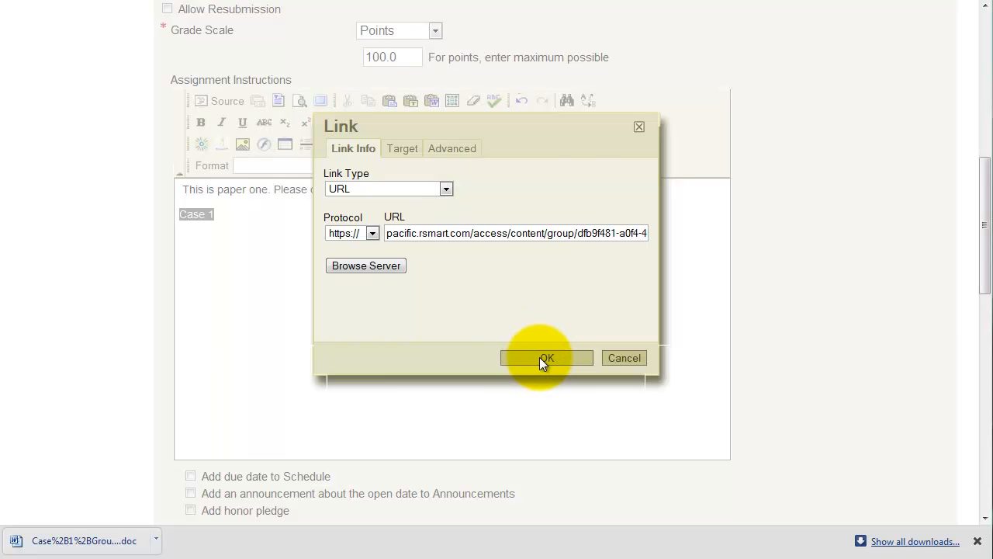
pyautogui.click(541, 357)
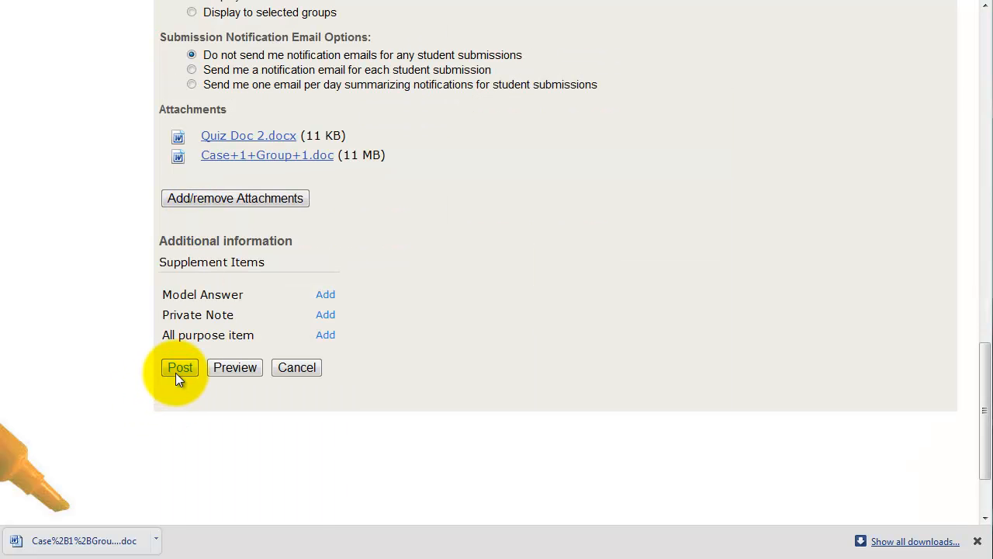
# - Post the edited Paper 1 assignment and update the assignment list
pyautogui.click(178, 366)
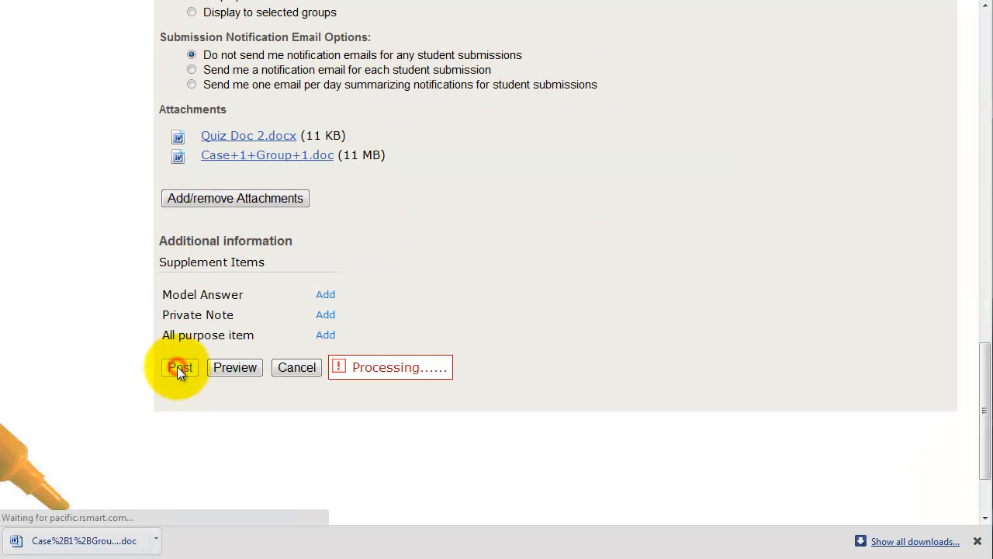
pyautogui.scroll(-3, 272, 380)
pyautogui.click(191, 329)
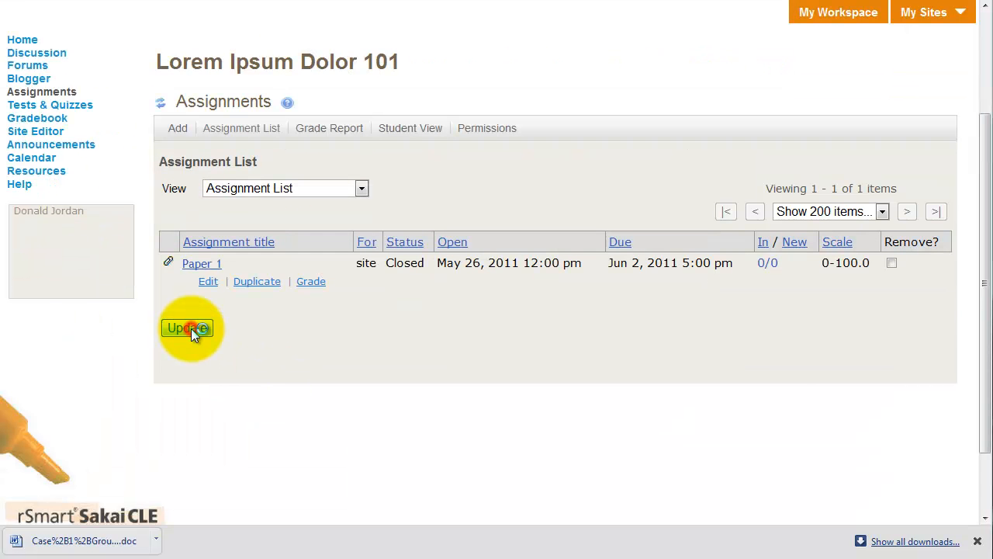